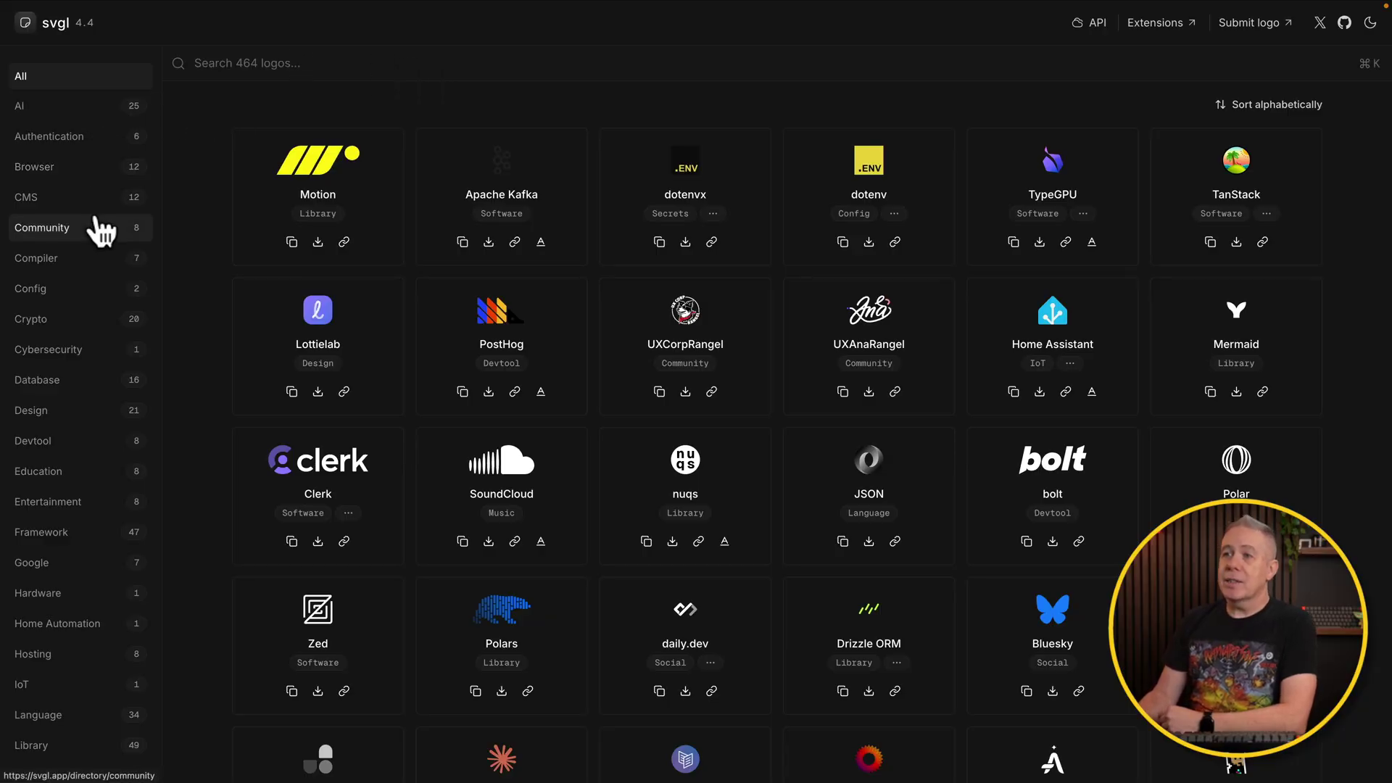
- Browse svgl's CMS and Framework logos, then download the CSS logo from Language as SVG
left_click(87, 206)
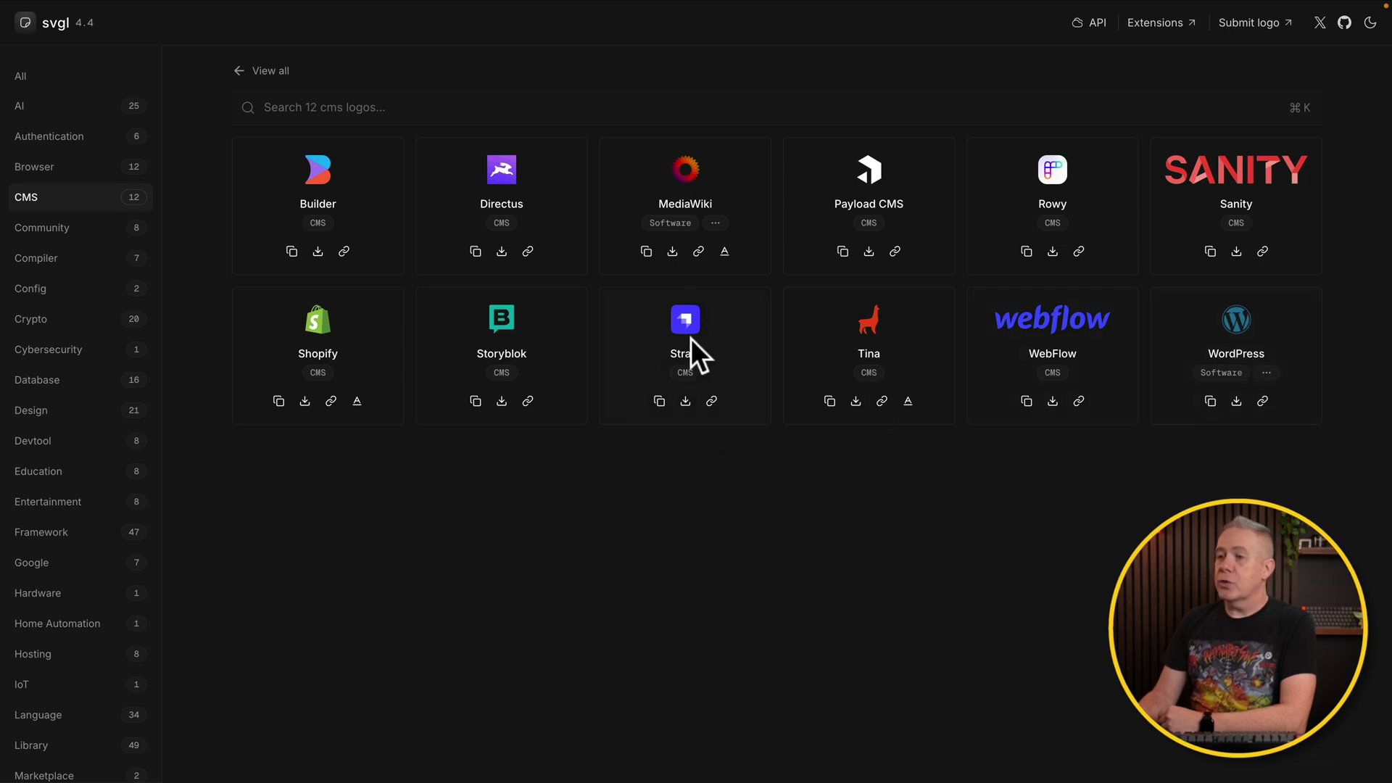
left_click(69, 533)
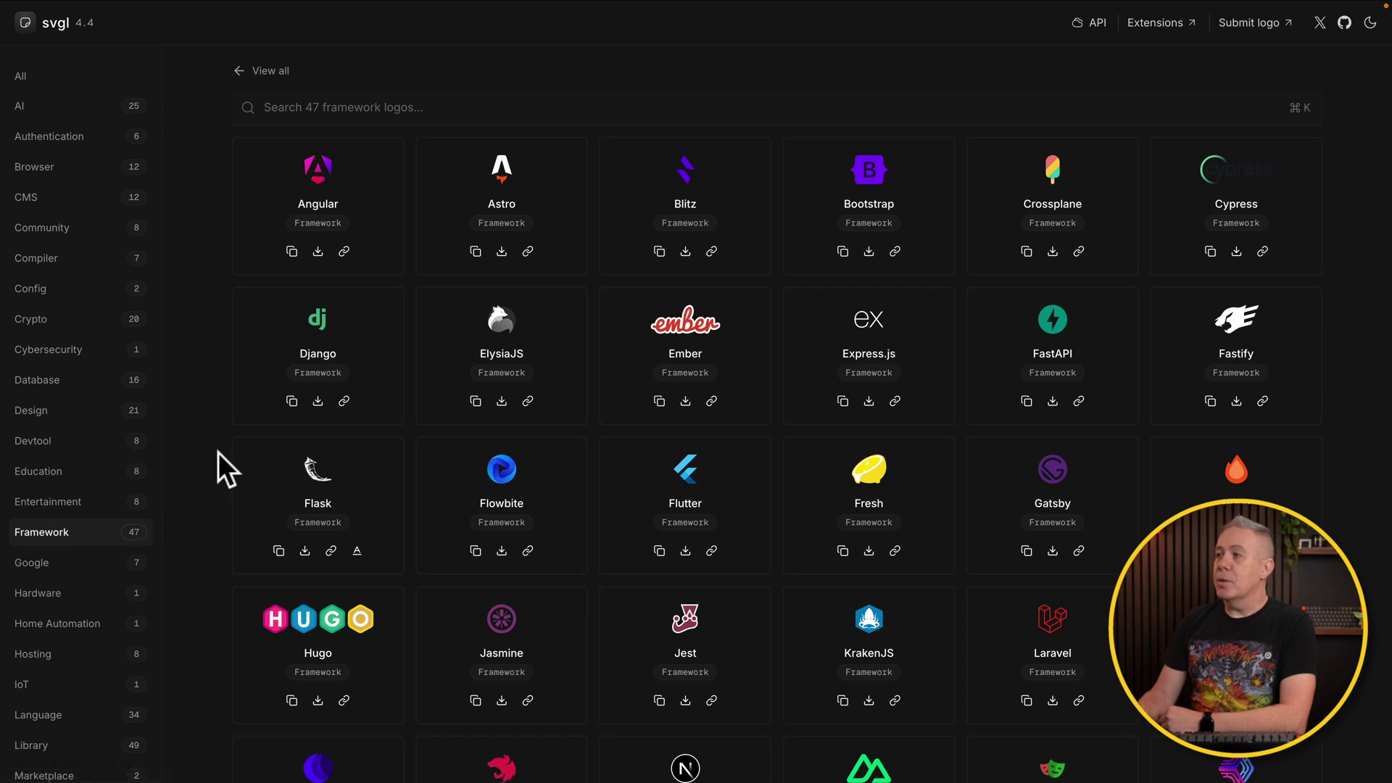
scroll(219, 453, "down", 3)
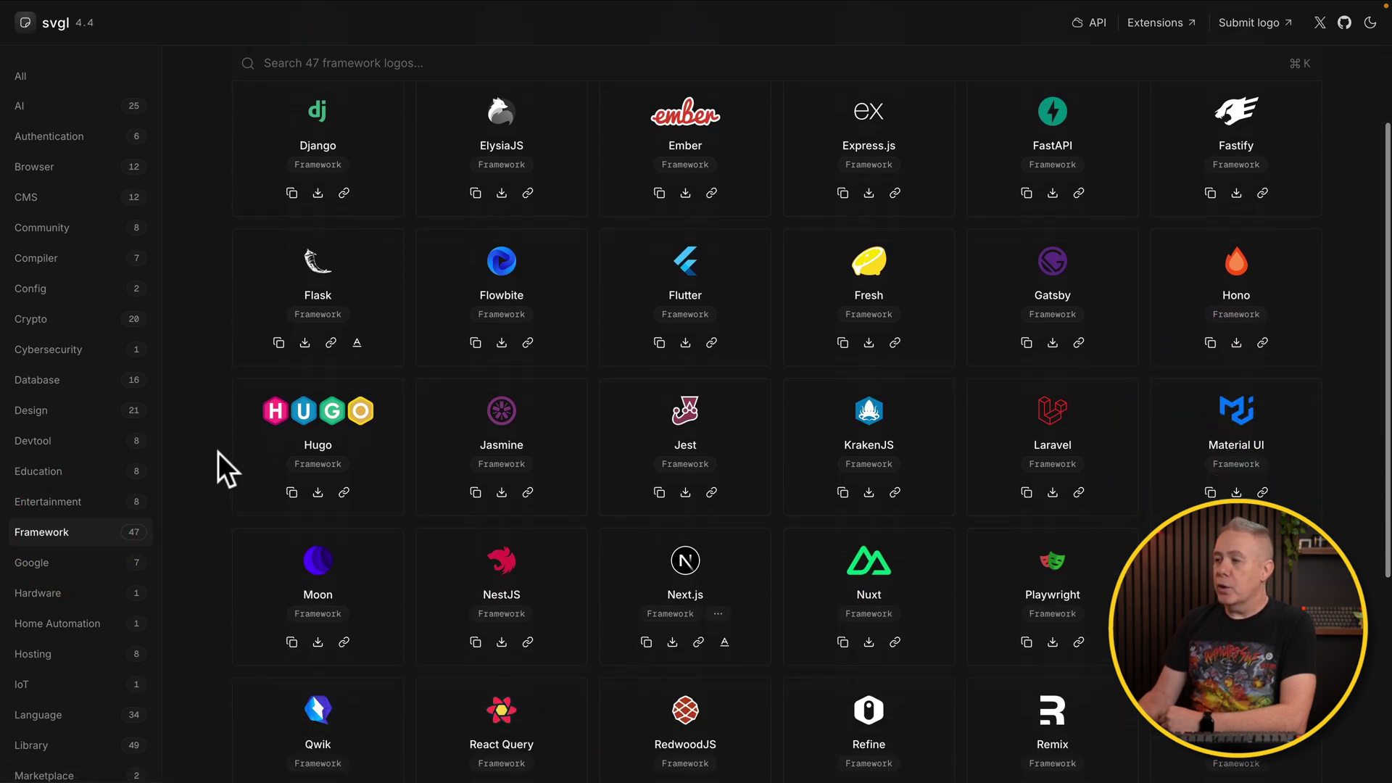
scroll(218, 452, "down", 2)
scroll(62, 678, "down", 3)
scroll(64, 678, "down", 2)
left_click(54, 482)
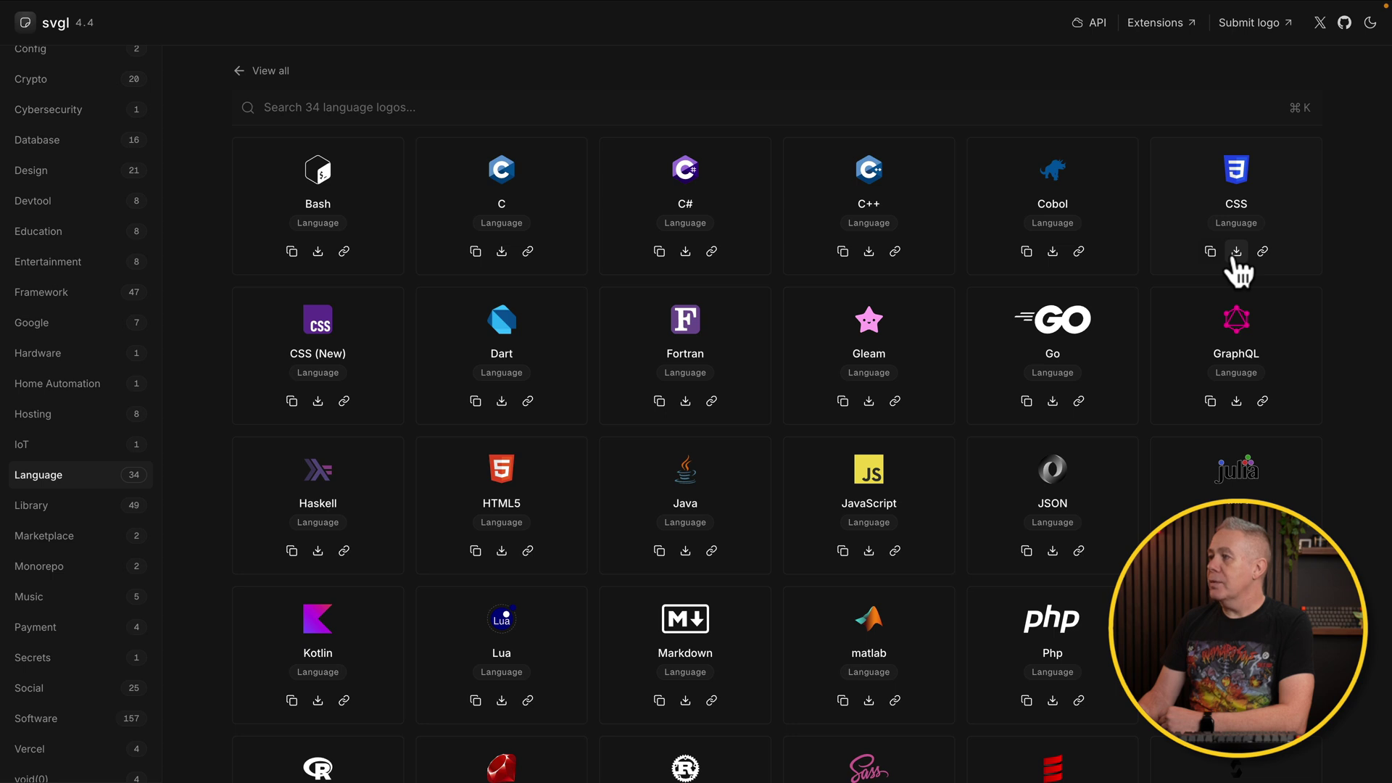
left_click(1234, 254)
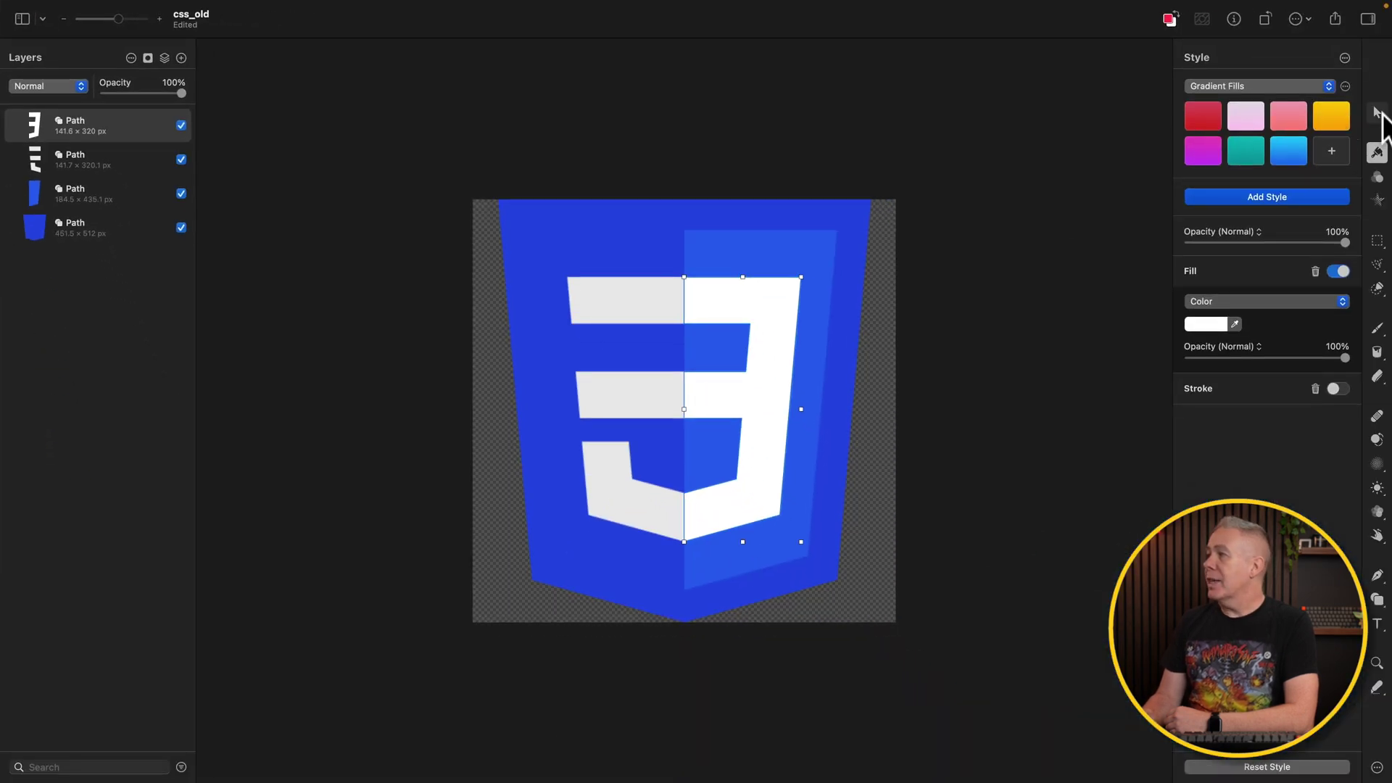
- Drag the right half of the CSS logo's 3 with the Arrange tool, then undo the move
left_click(1377, 112)
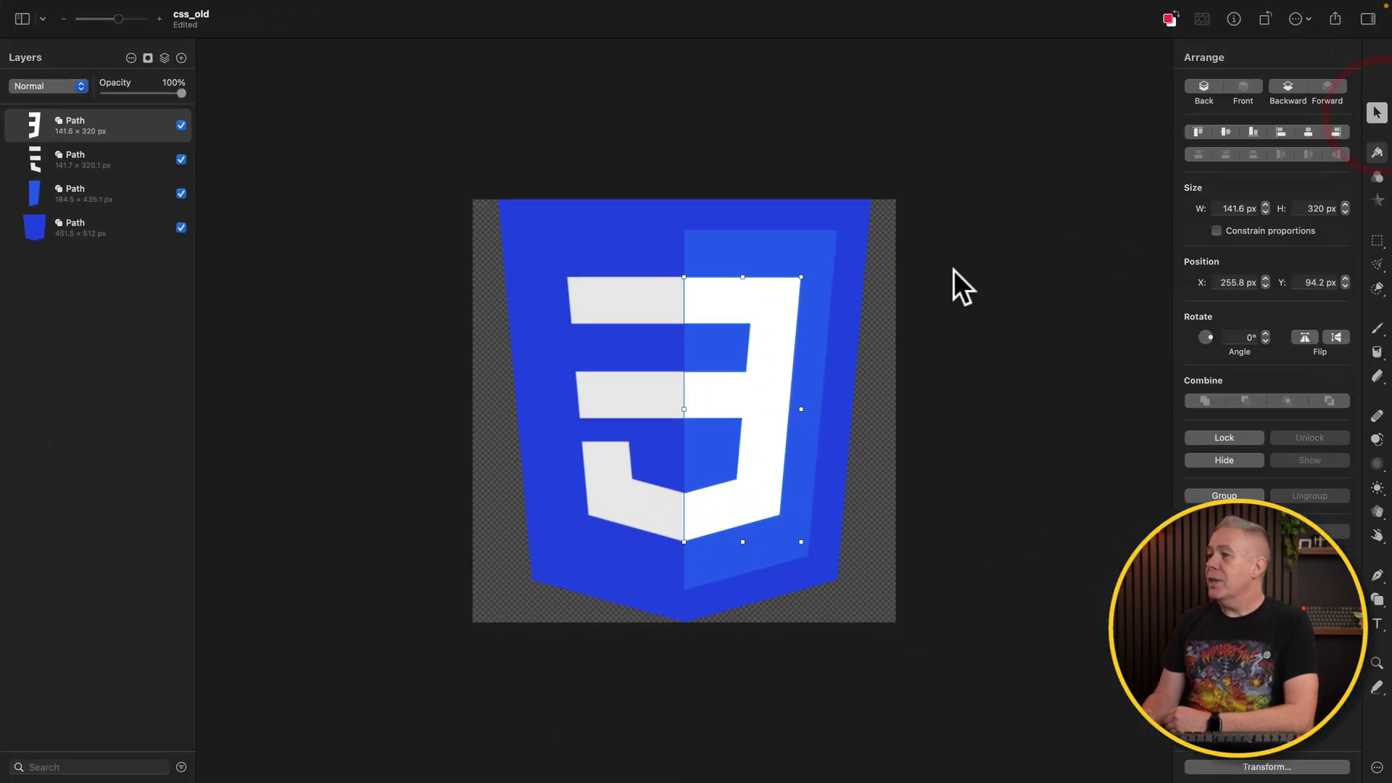
left_click_drag(762, 358, 702, 320)
key("super+z")
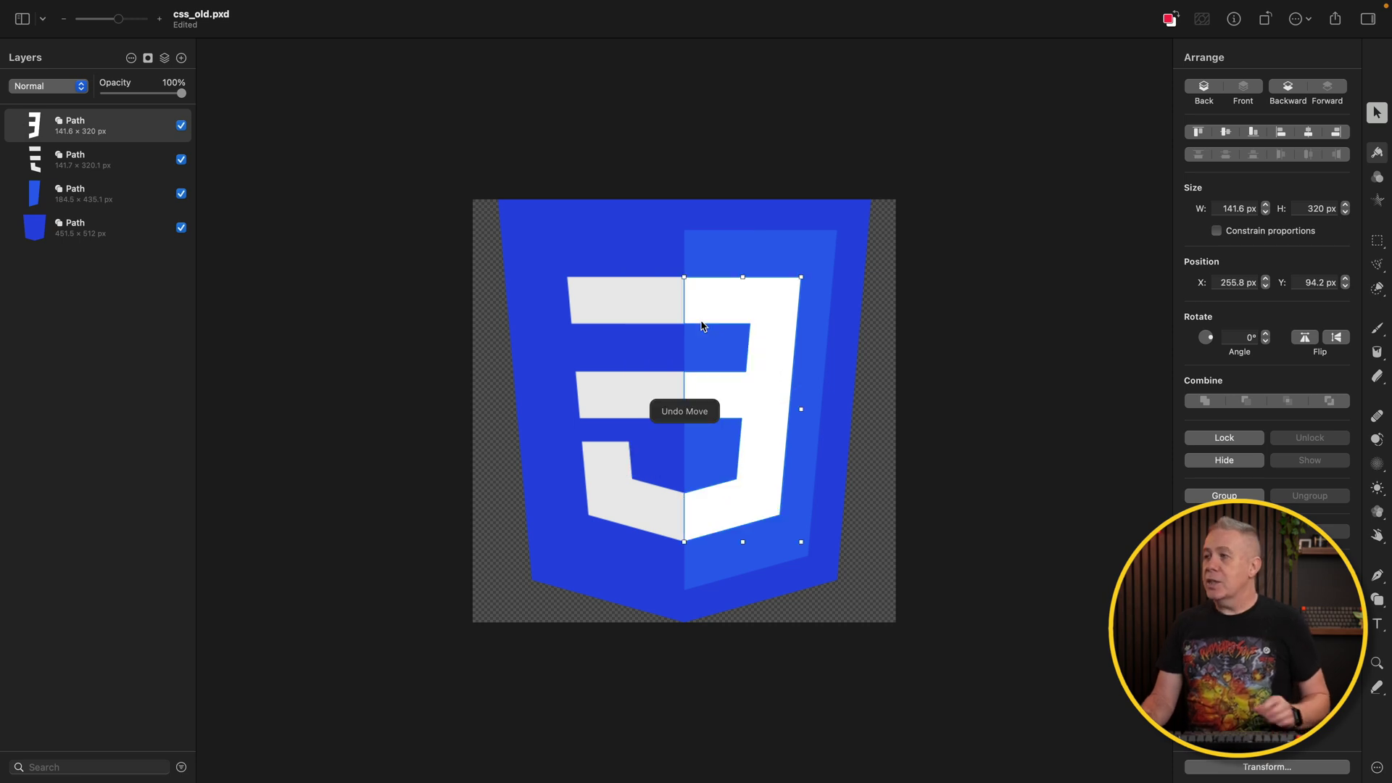
mouse_move(186, 13)
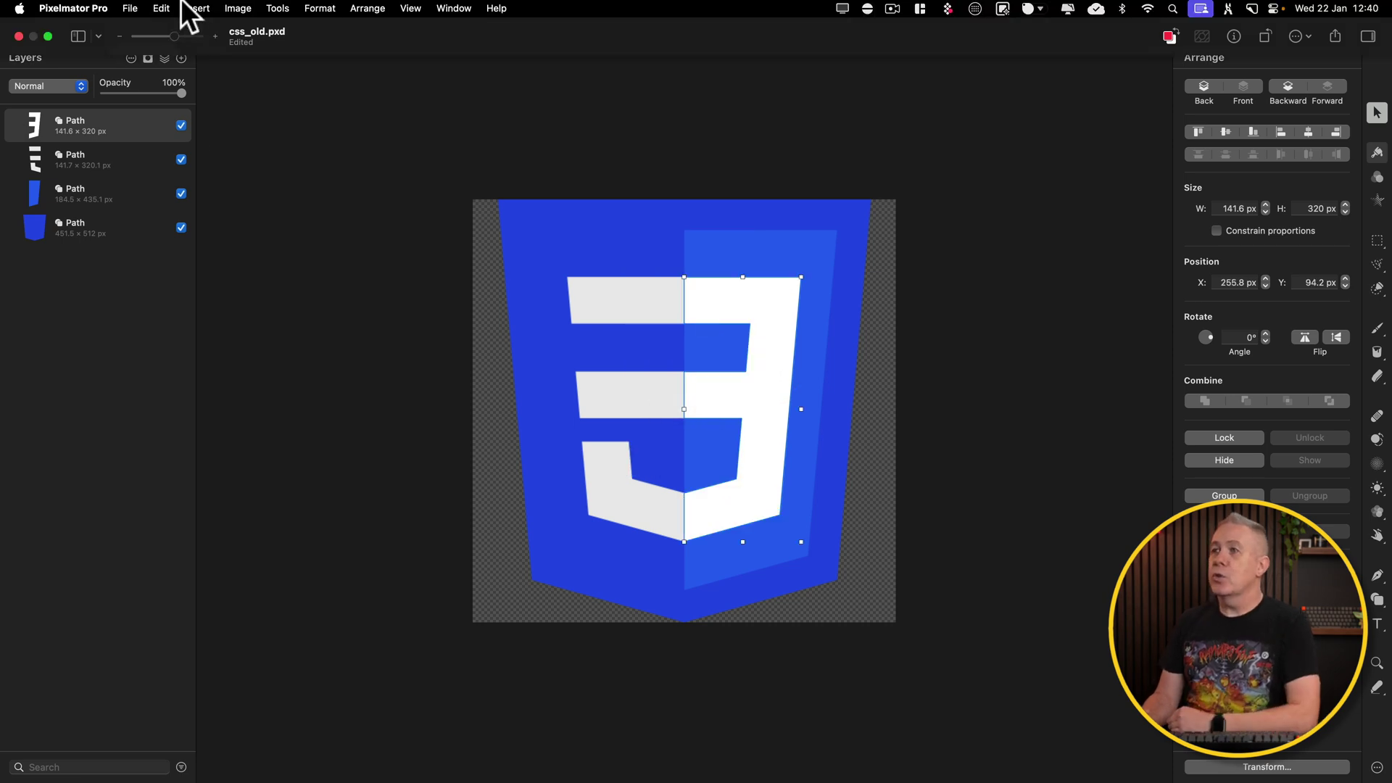
- Resize the CSS logo image to 1000 px wide via Image Size
left_click(247, 8)
left_click(247, 30)
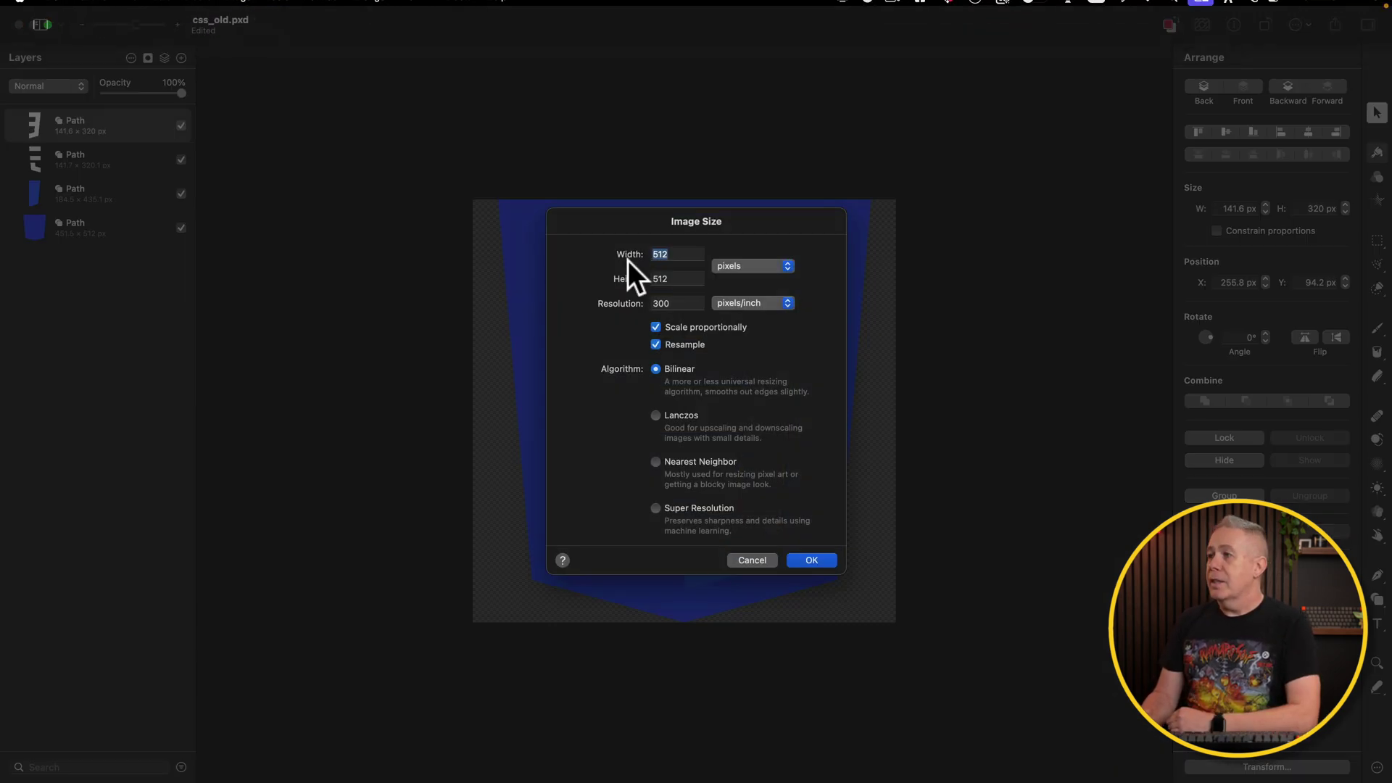
type("1000")
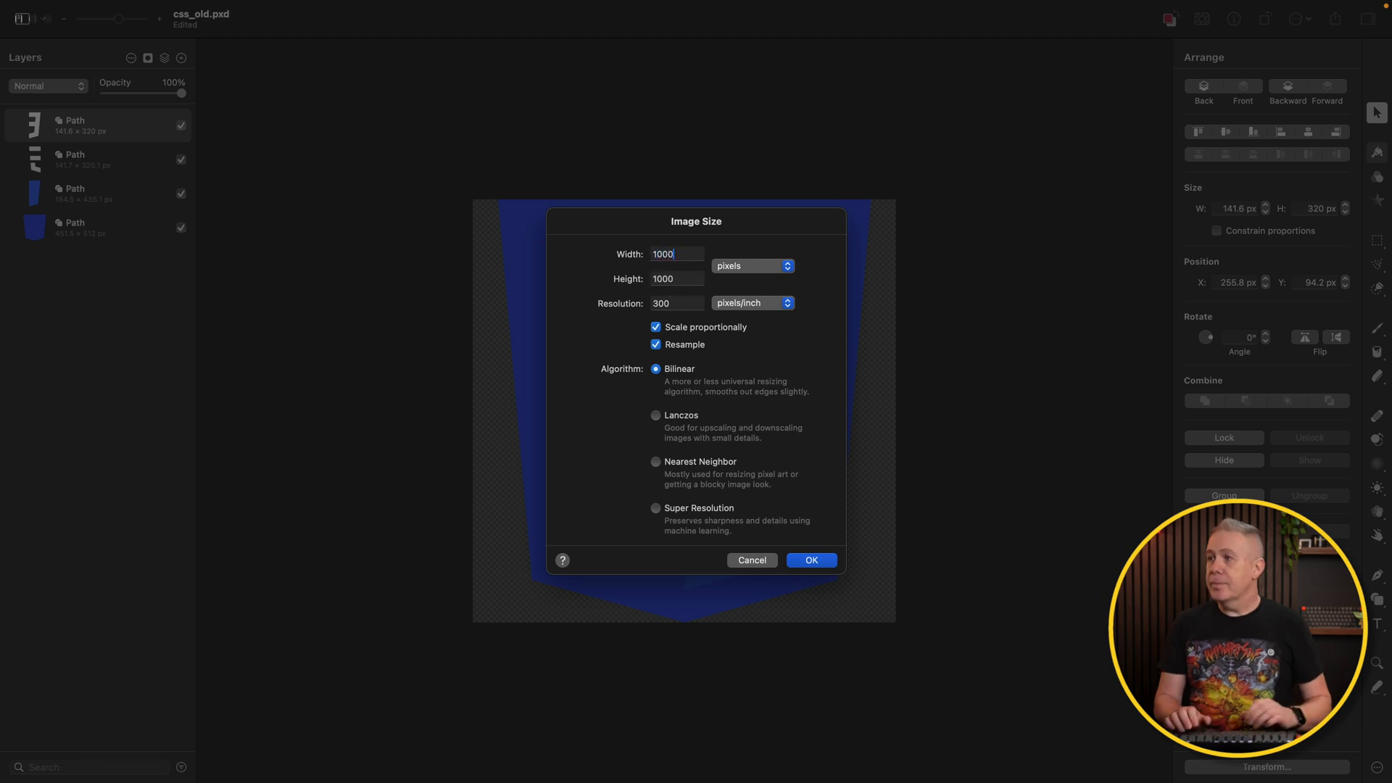
key("Return")
- Group the four paths, shrink the group to about 560 × 636 px, and centre it
key("super+minus")
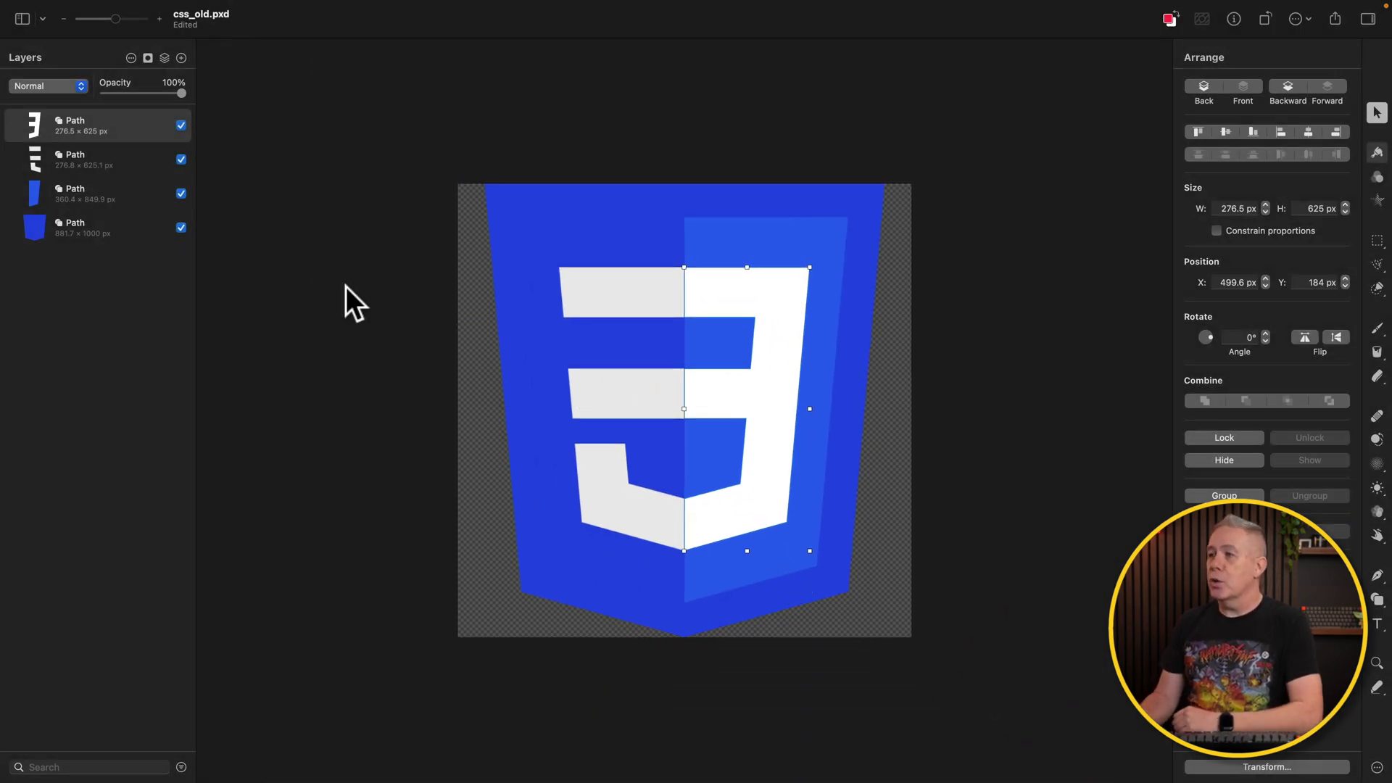
left_click(115, 222, "shift")
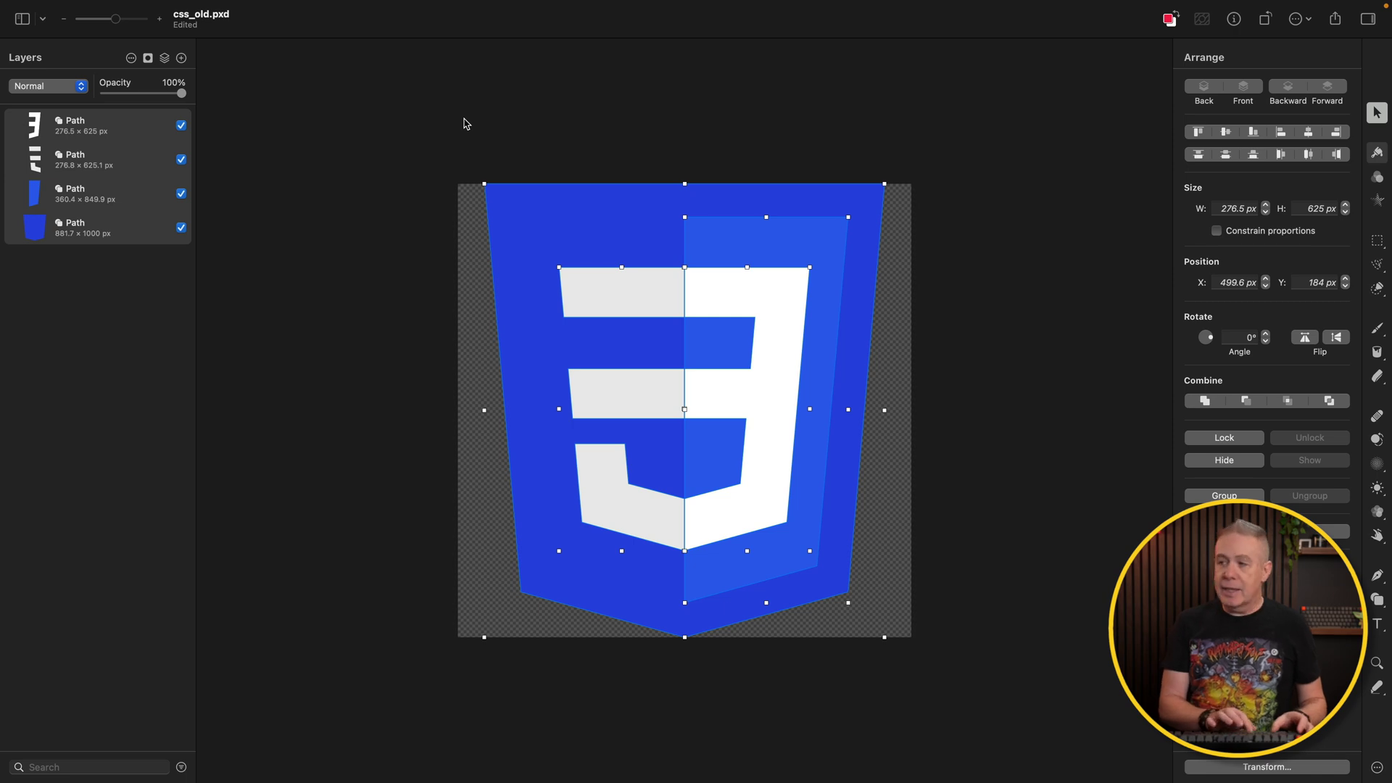
key("super+g")
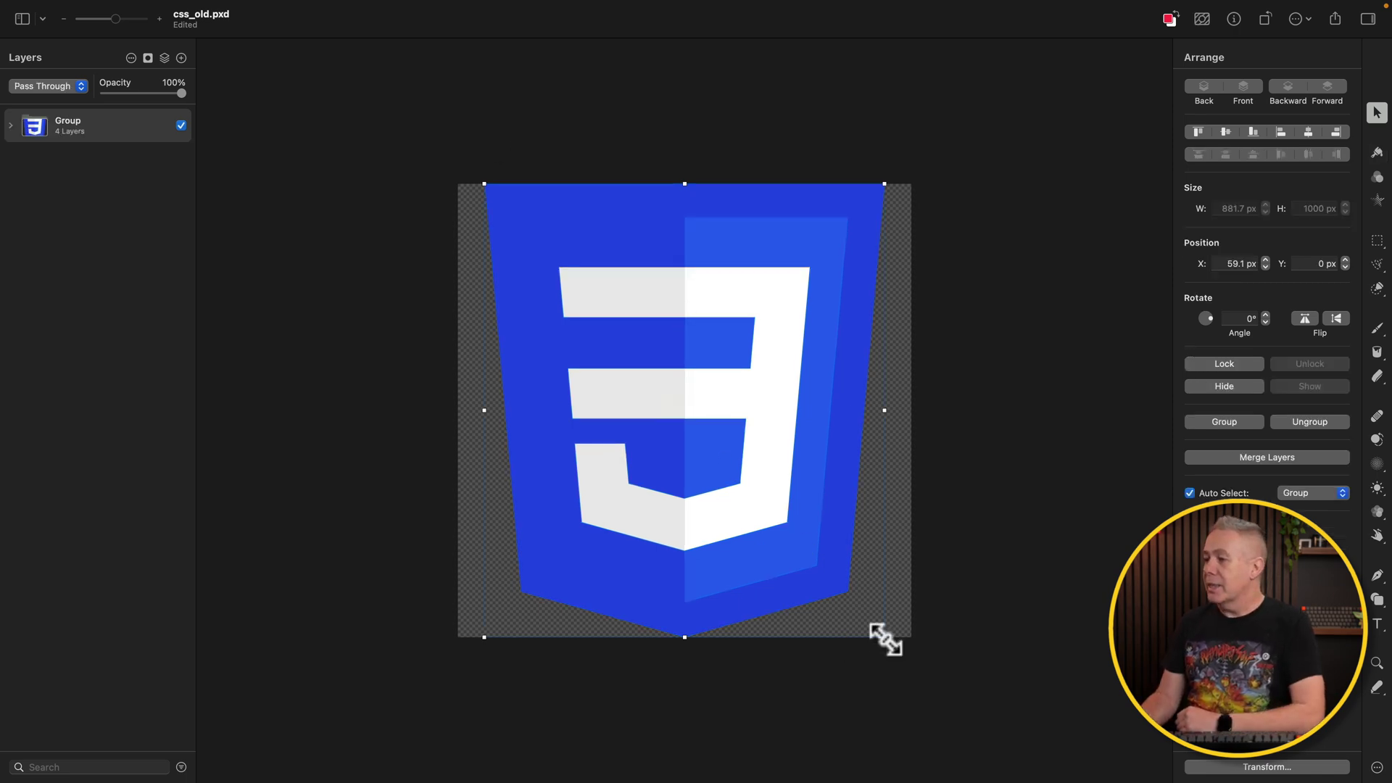
left_click_drag(886, 639, 785, 474)
left_click_drag(693, 346, 753, 421)
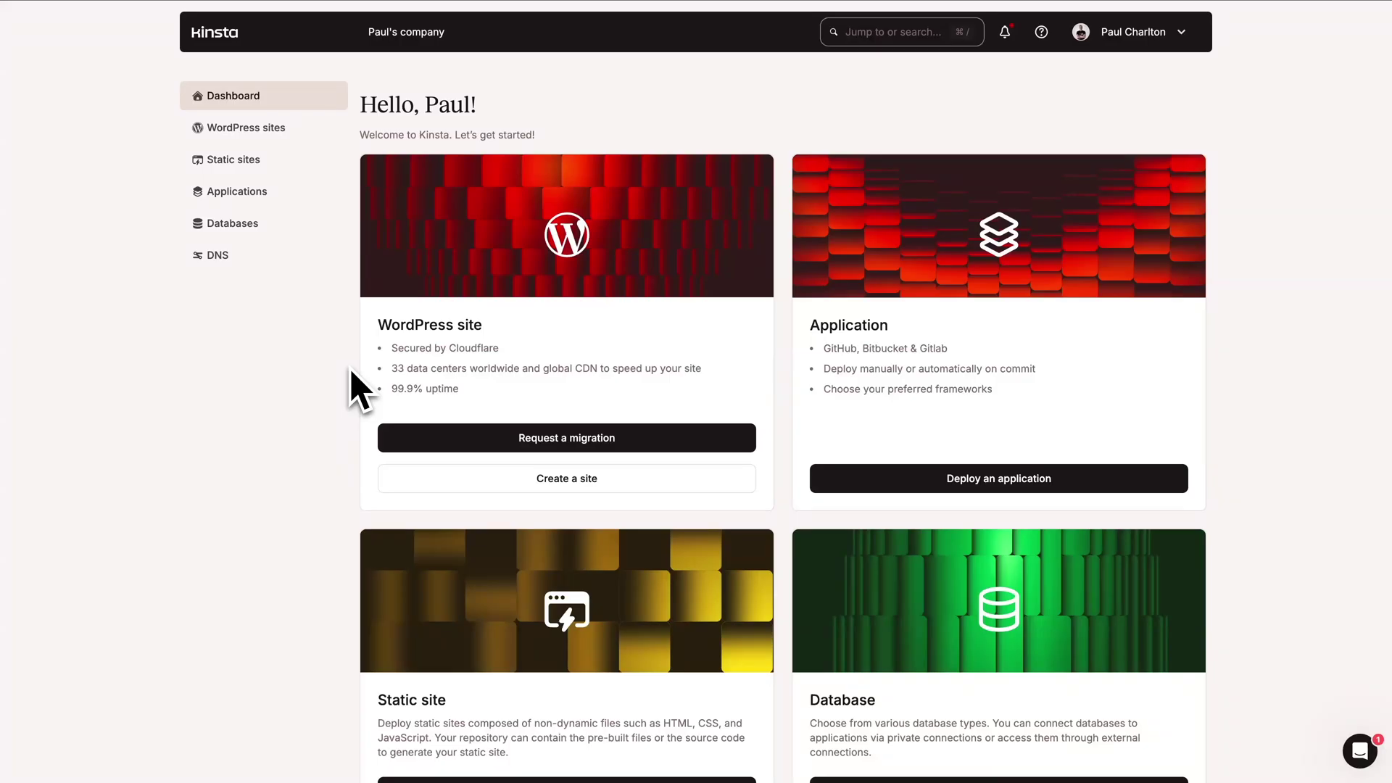
- View Kinsta's WordPress sites page, then the Static sites page
left_click(294, 132)
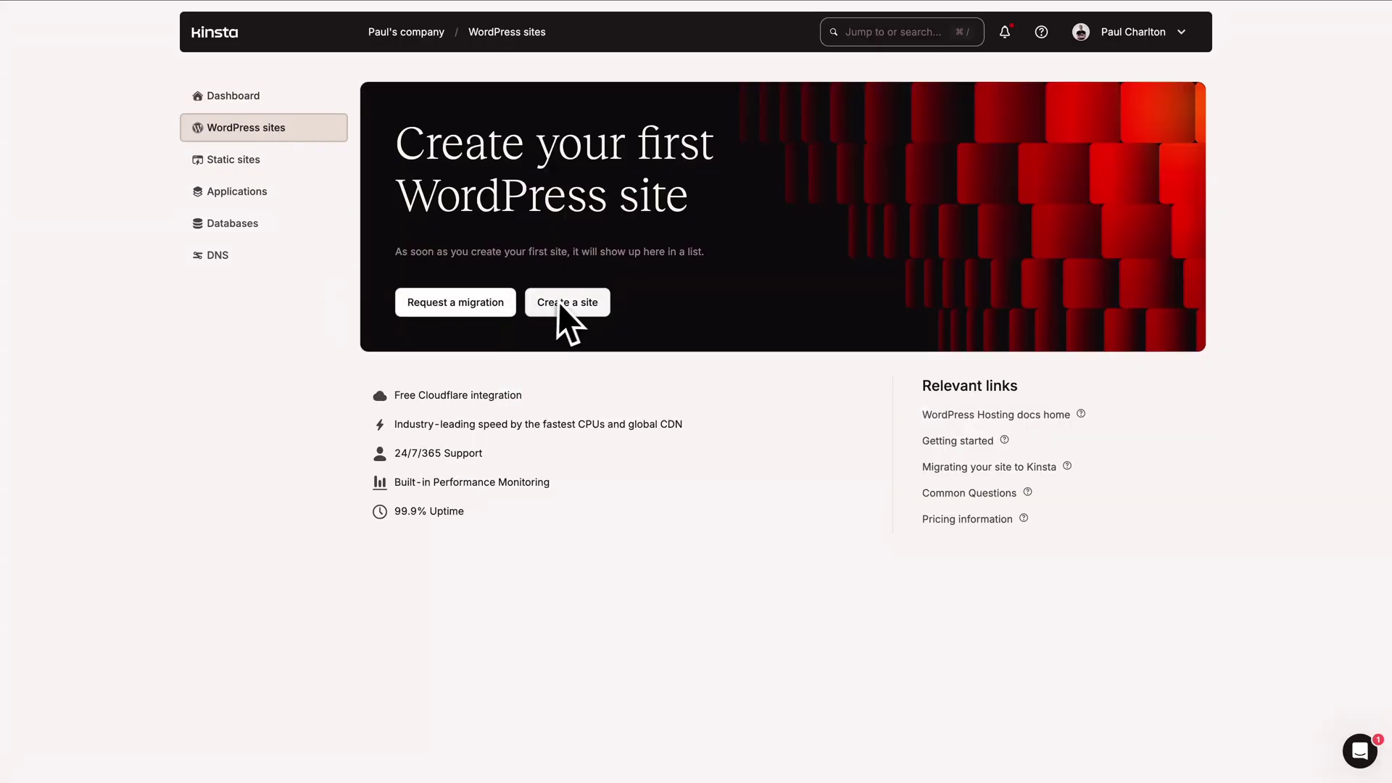
left_click(268, 161)
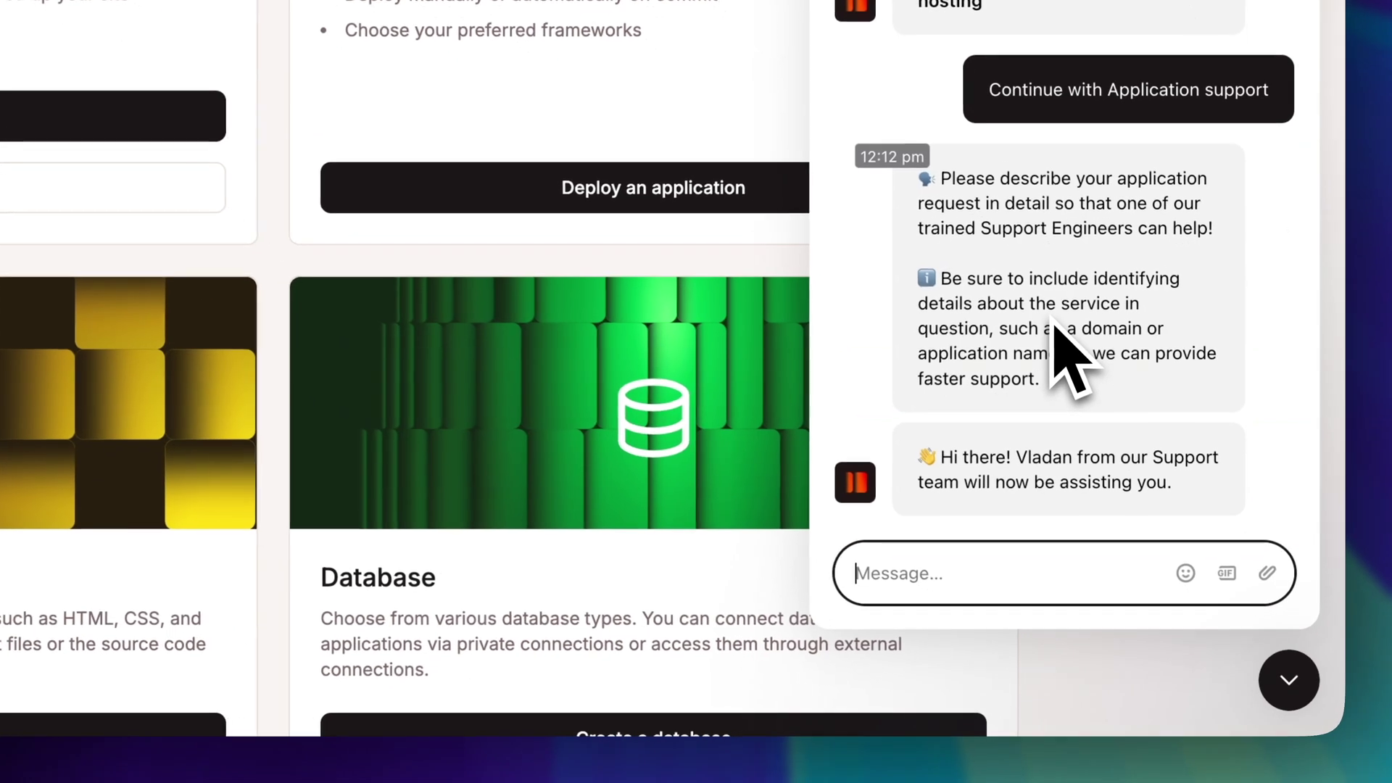
- Type 'I have an issue with the DNS on my dom' into the support chat message
left_click(901, 574)
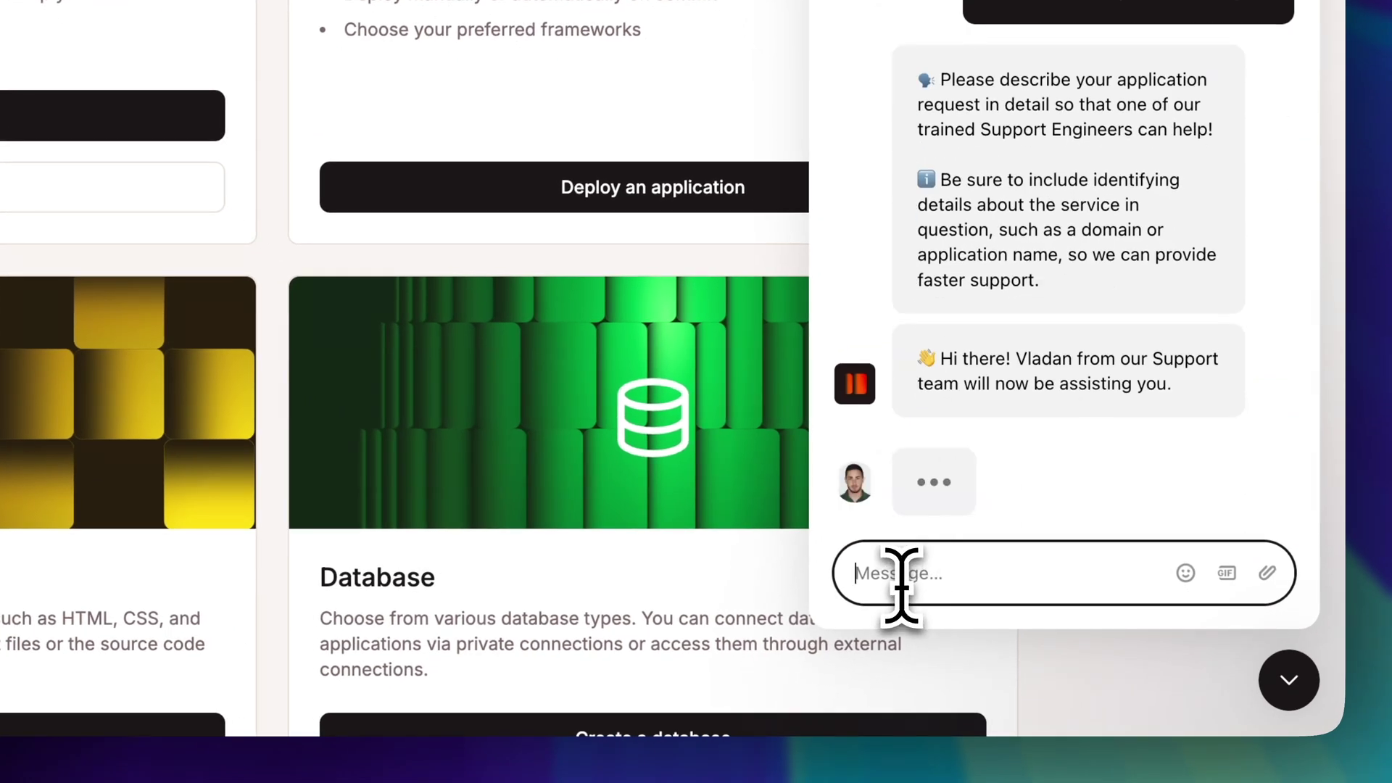
type("I have an issue with the DNS on my")
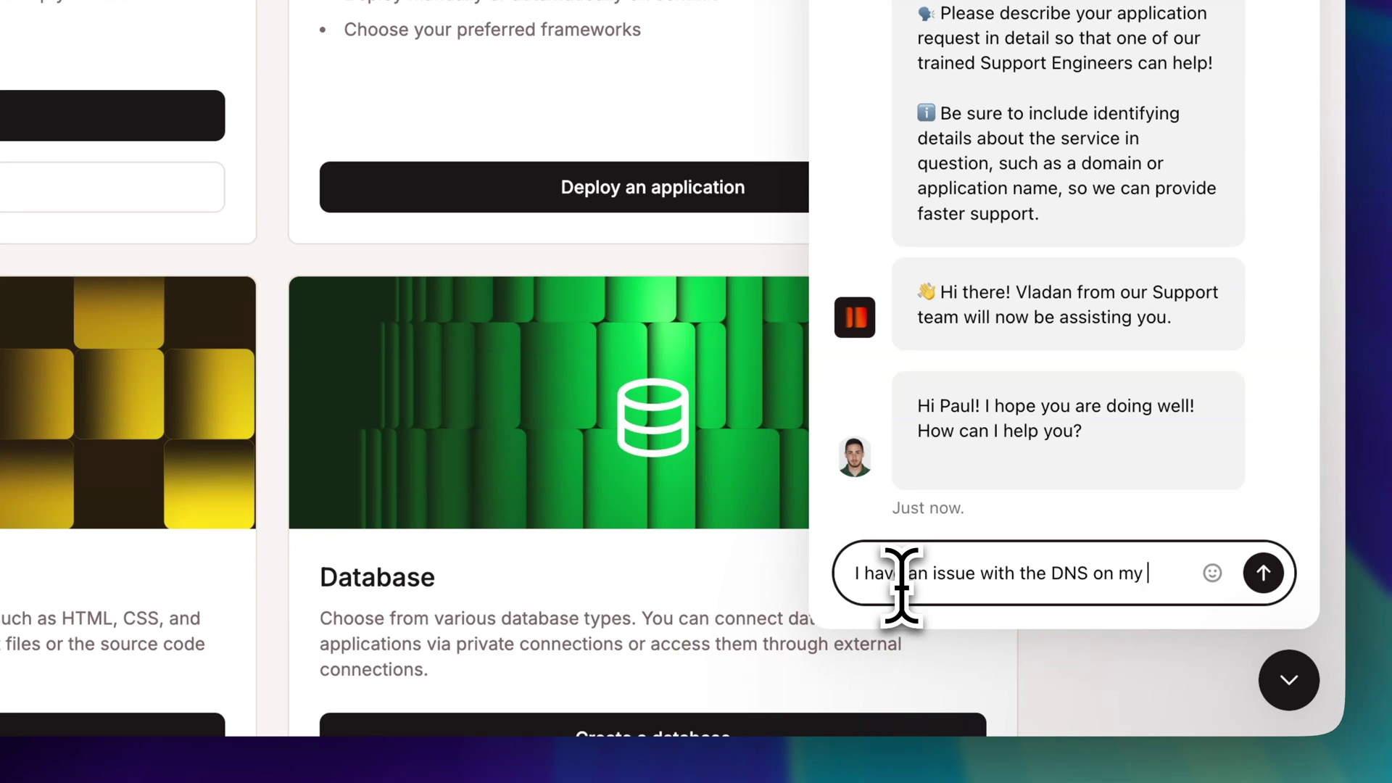
type(" dom")
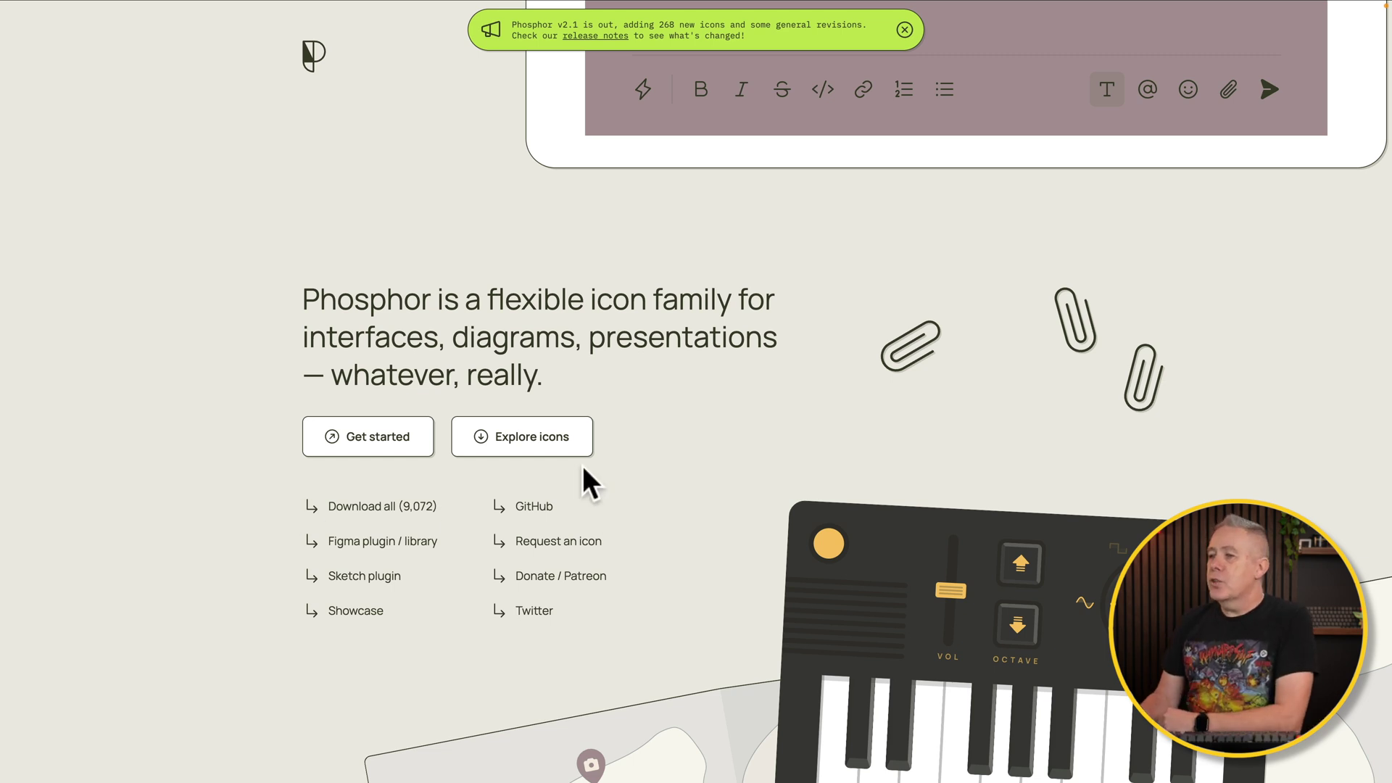
- Jump to the Phosphor icon grid and try the Fill, then Duotone weights
left_click(538, 439)
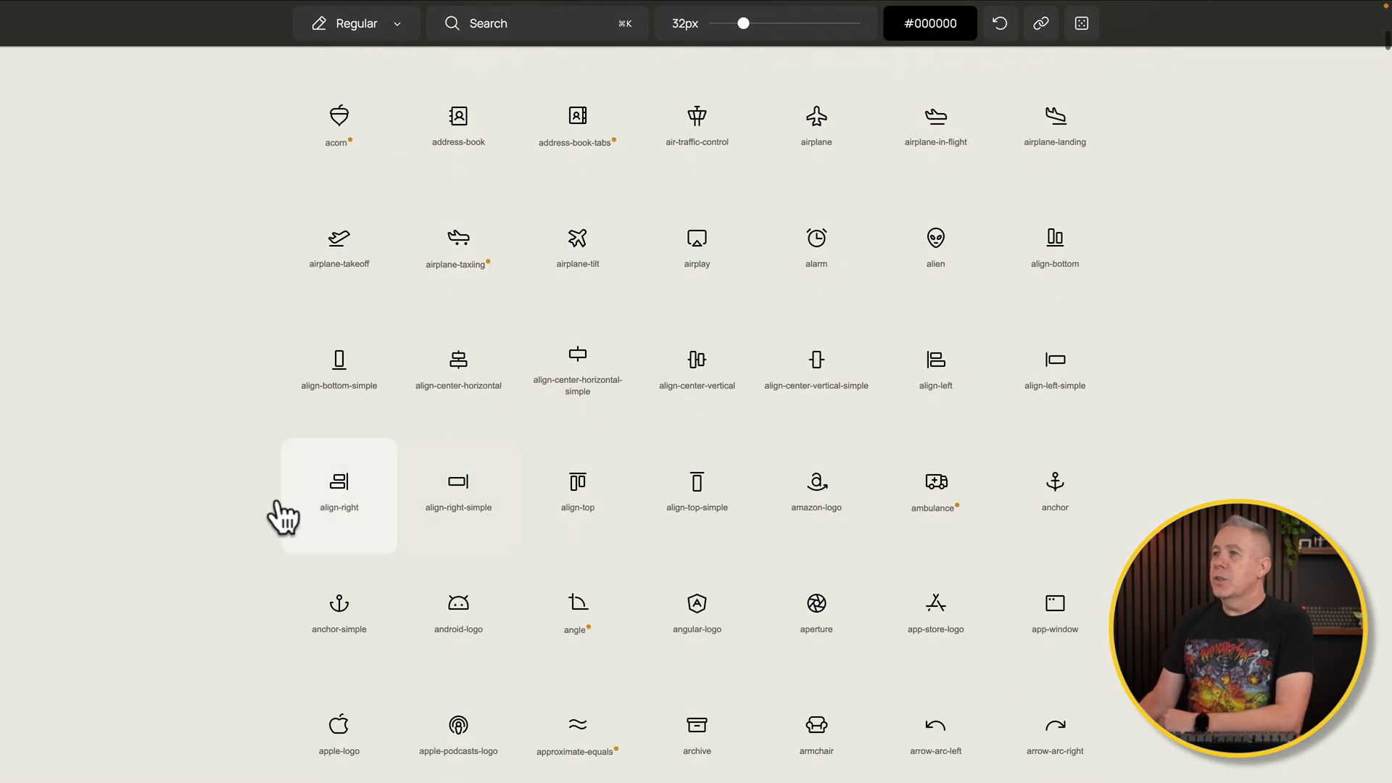
left_click(400, 29)
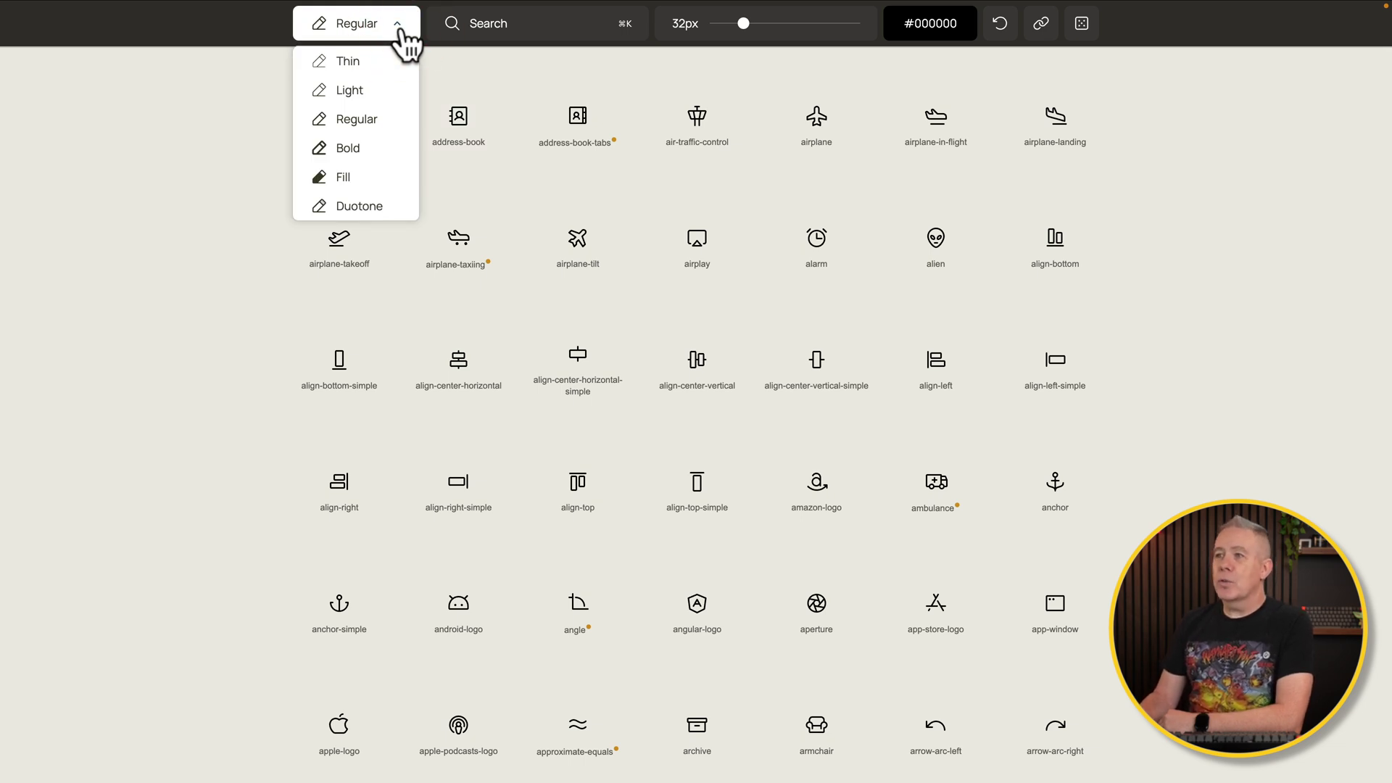
left_click(359, 177)
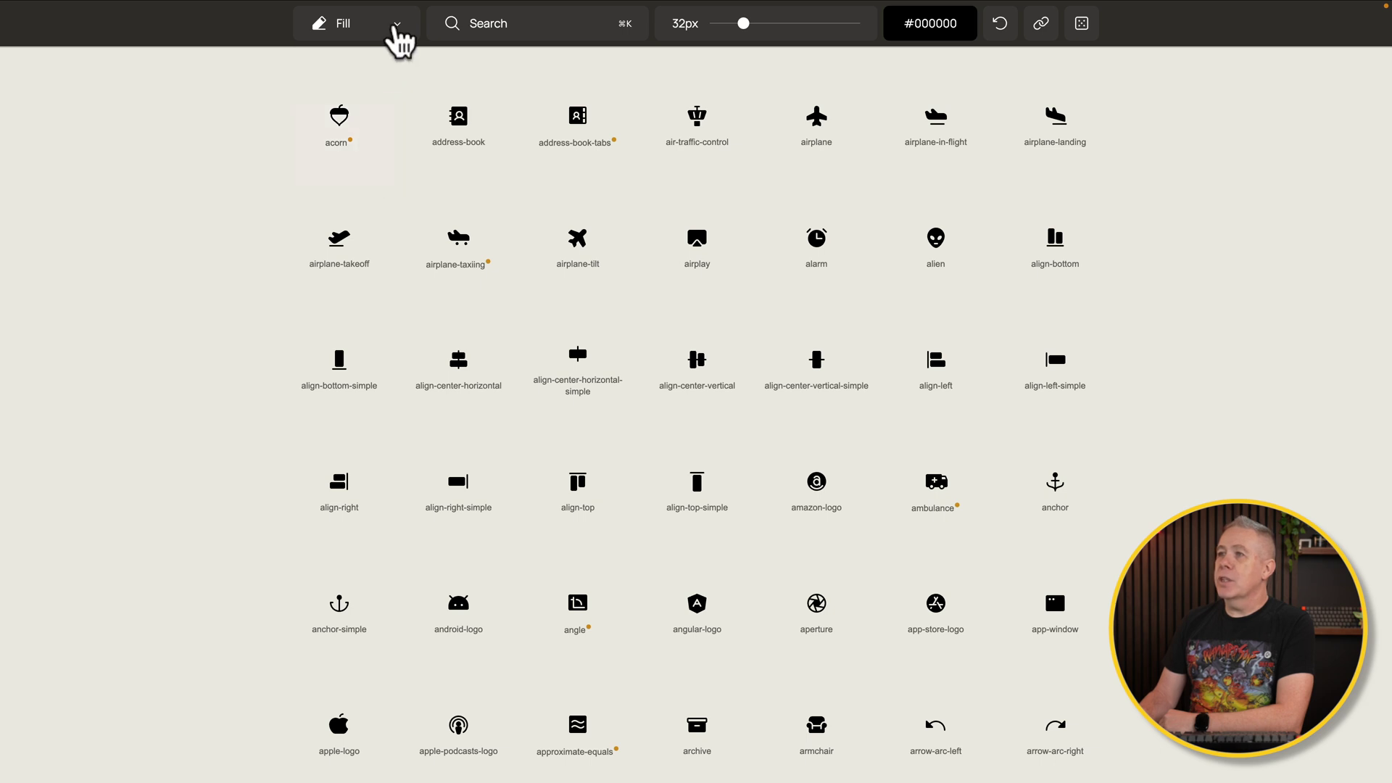
left_click(397, 23)
left_click(364, 204)
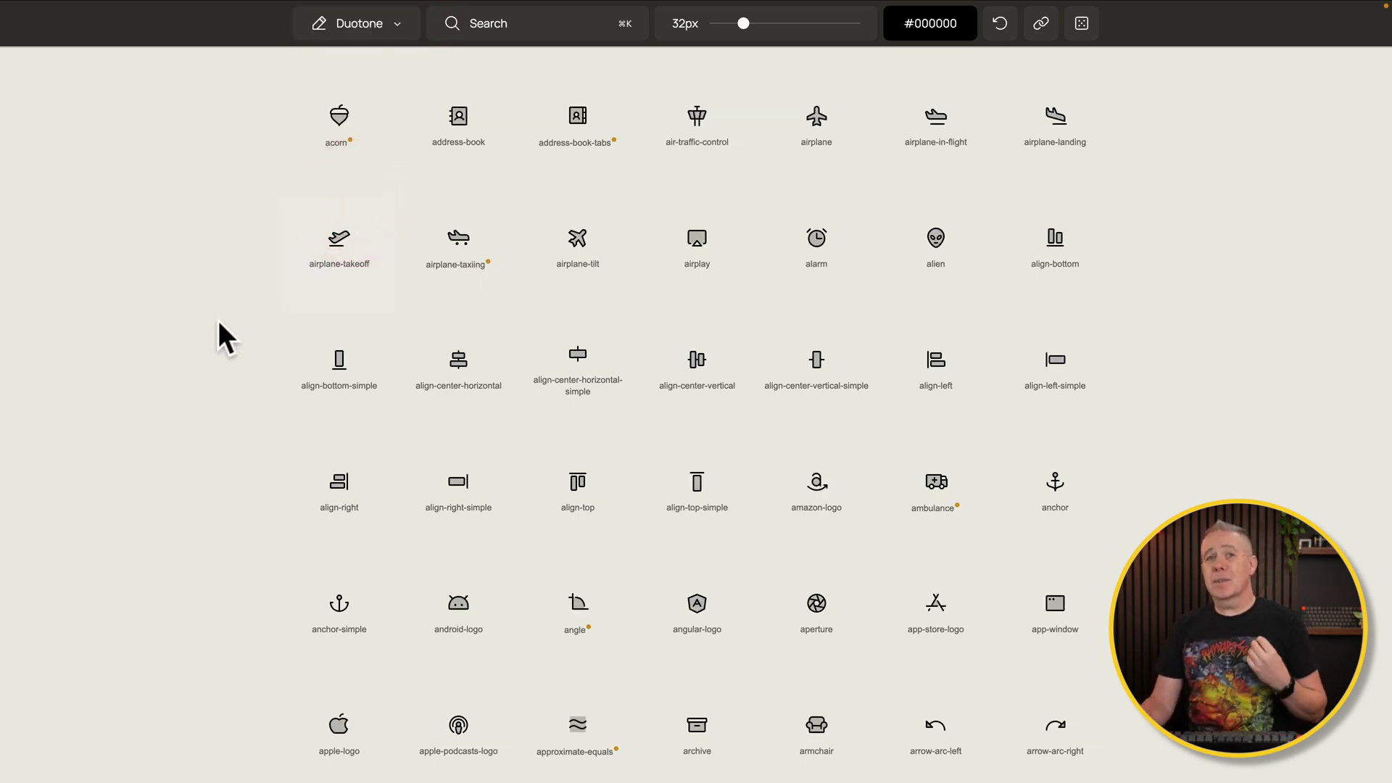
- Colour the icons vivid purple #4B1EF1
left_click(939, 29)
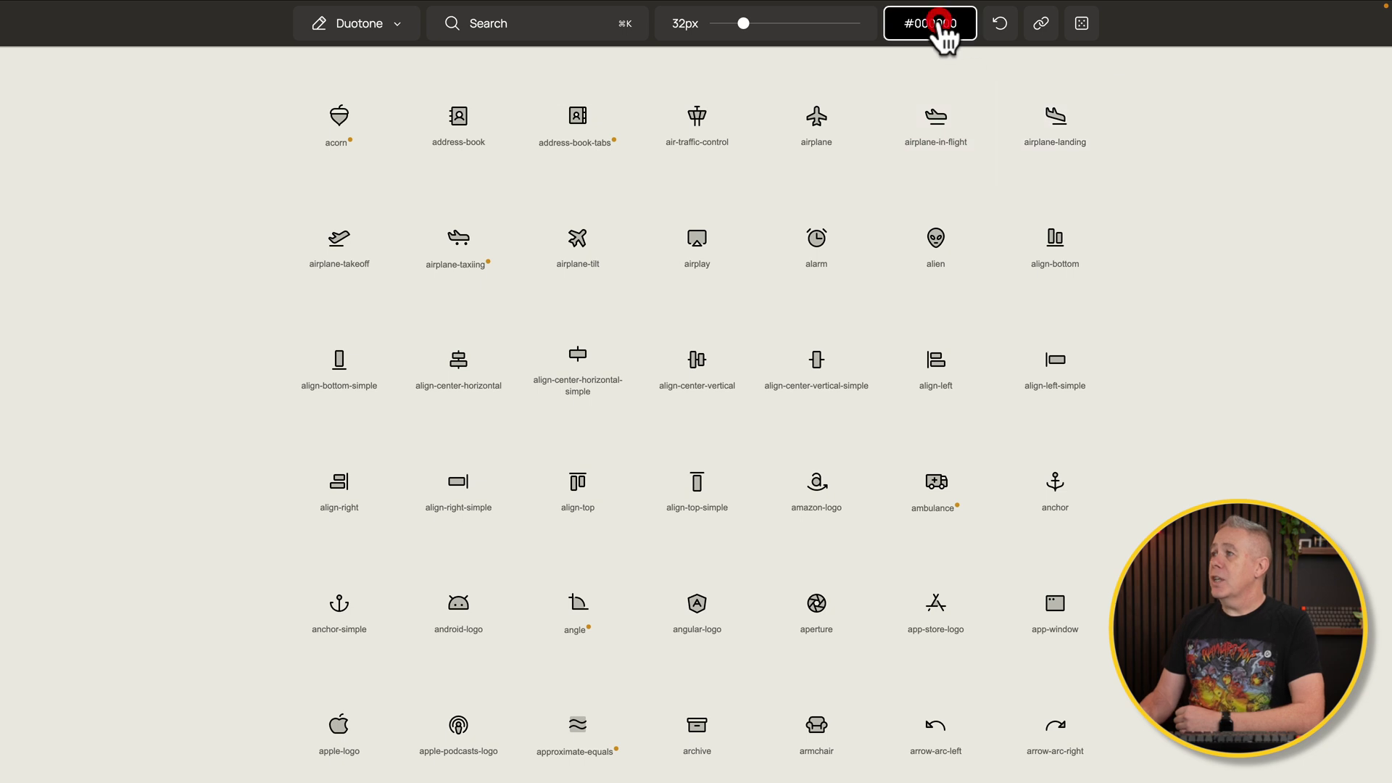
left_click(976, 157)
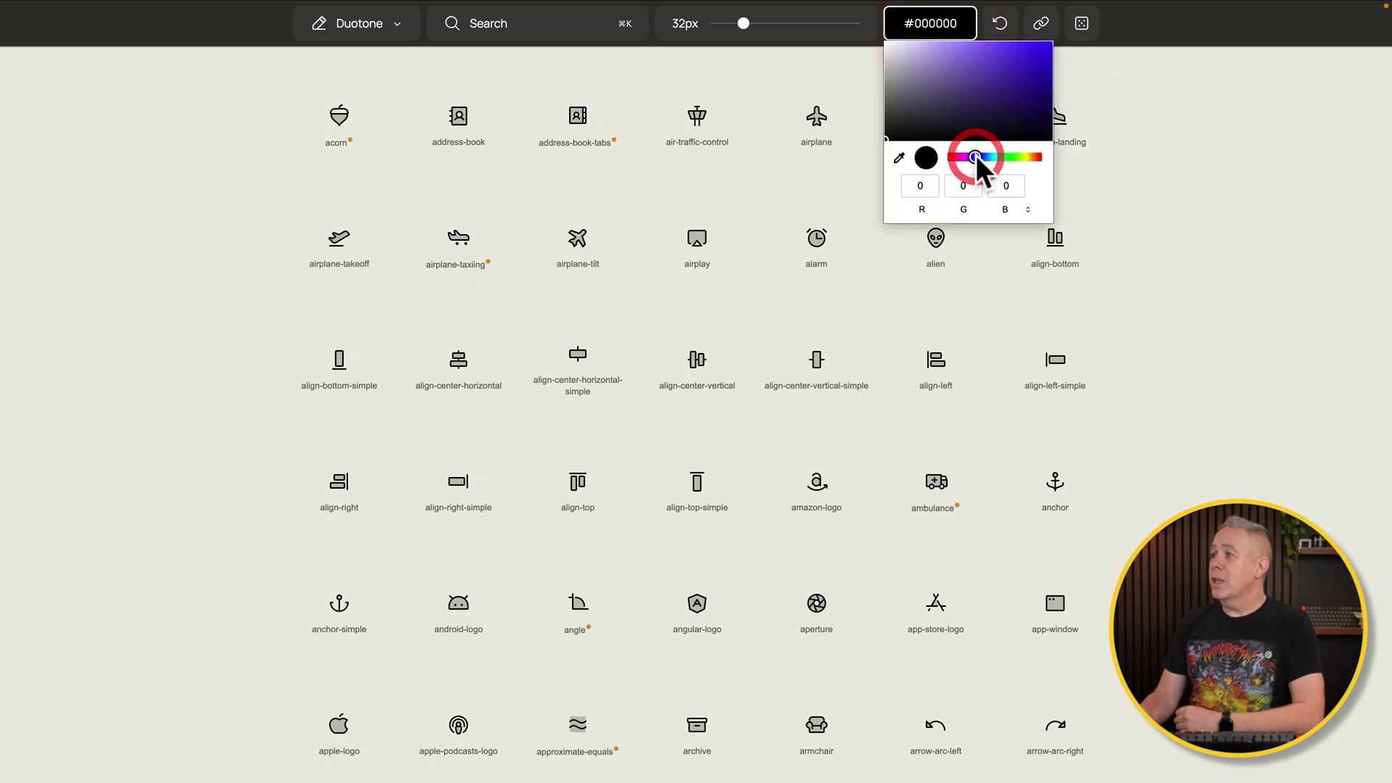
left_click_drag(983, 105, 1033, 45)
left_click(1138, 122)
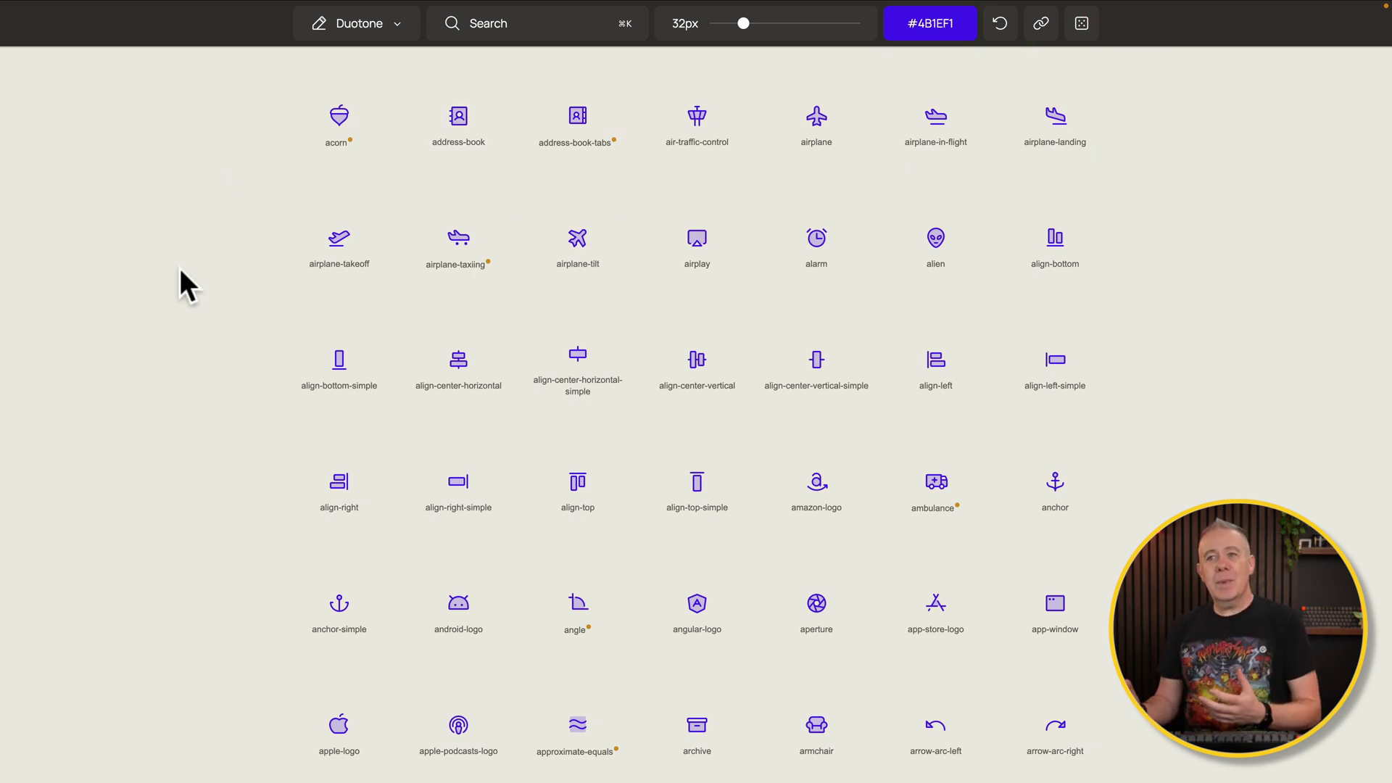
- Switch the icons to Bold weight, keeping the size at 32px
left_click(403, 29)
left_click(366, 145)
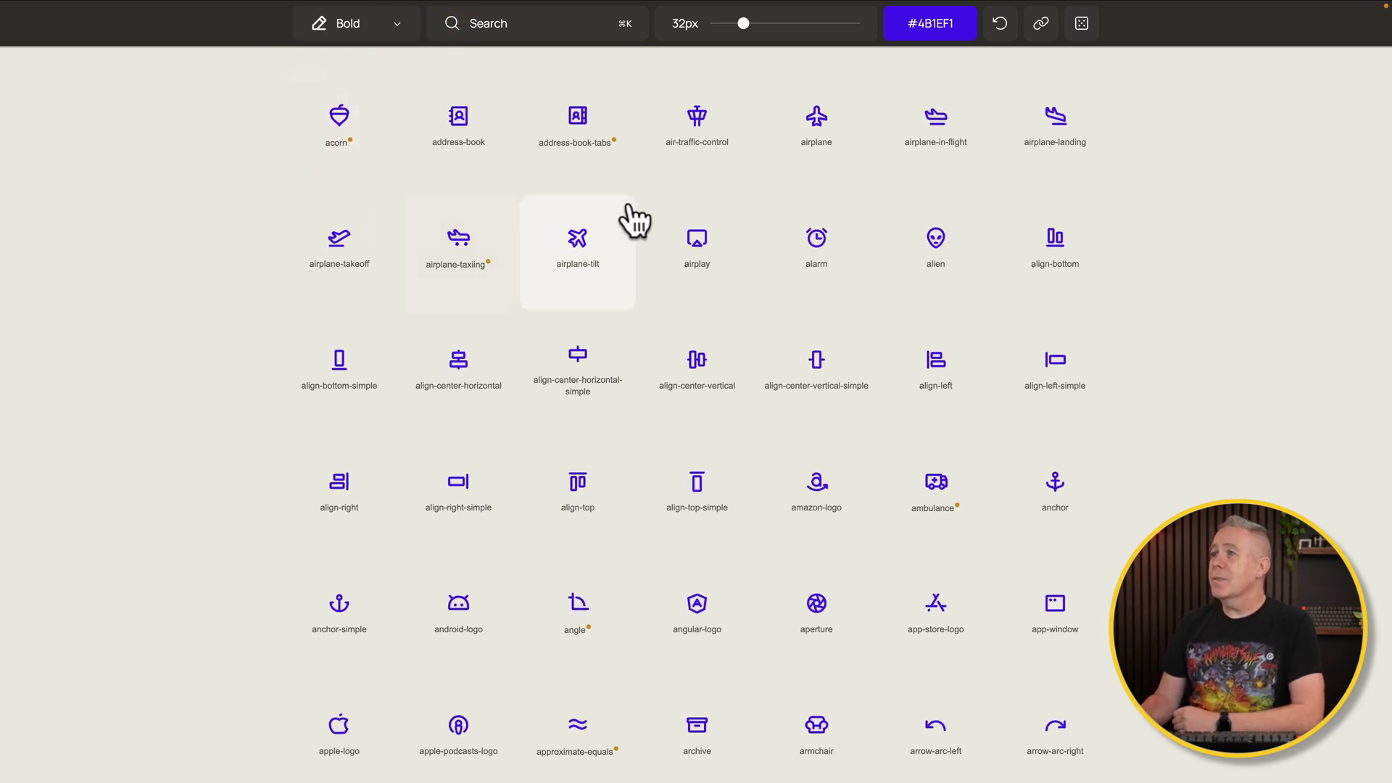
mouse_move(744, 27)
left_mouse_down()
mouse_move(806, 29)
mouse_move(745, 30)
left_mouse_up()
left_click(563, 20)
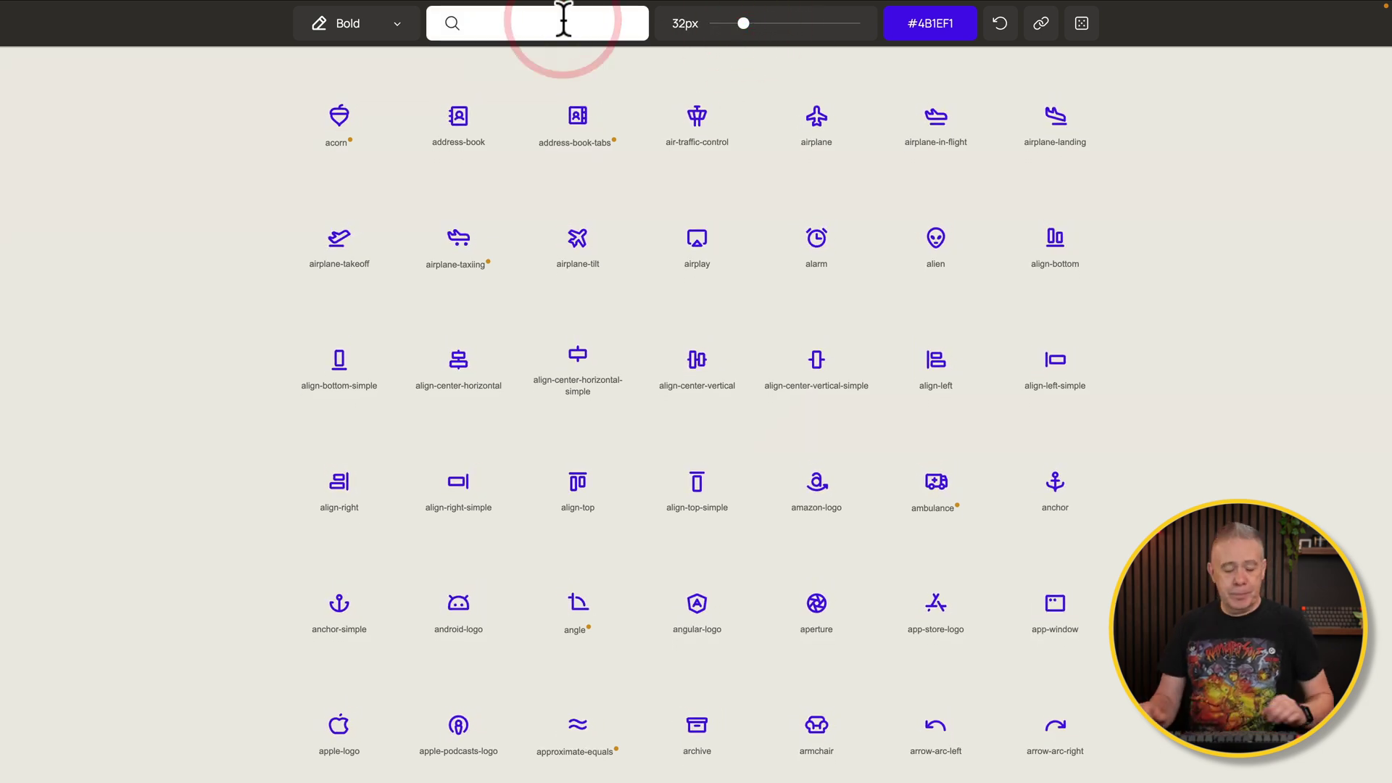
- Search 'prof' and open the user-check icon, showing its React code
type("prof")
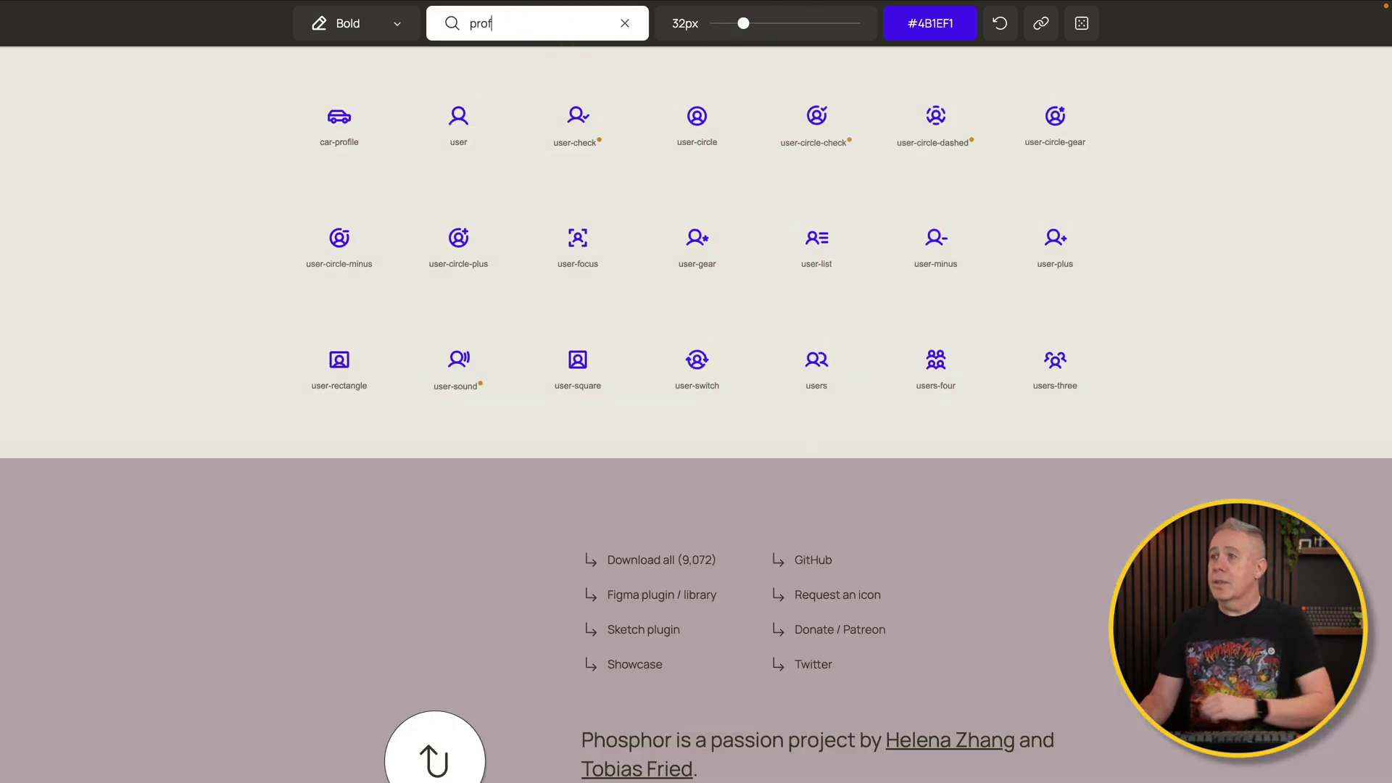
left_click(574, 116)
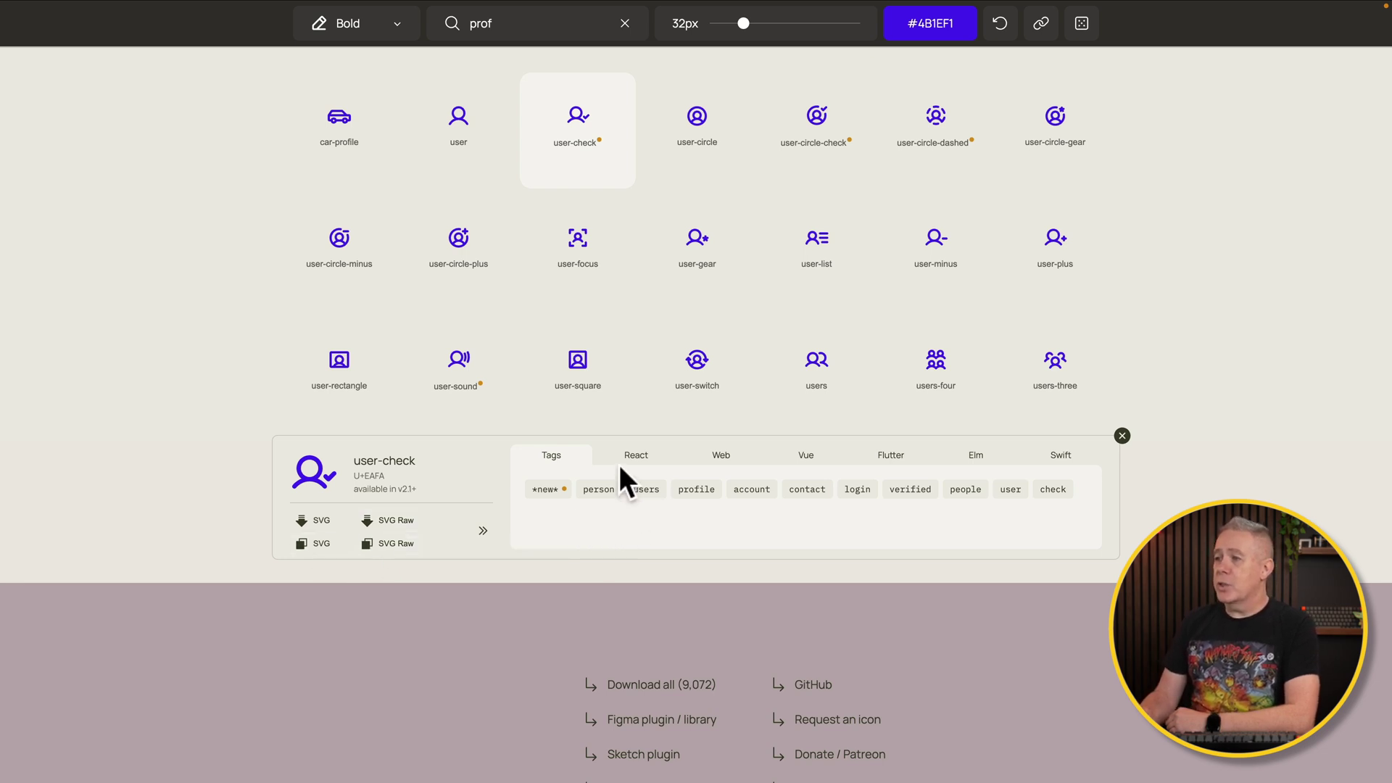
left_click(641, 458)
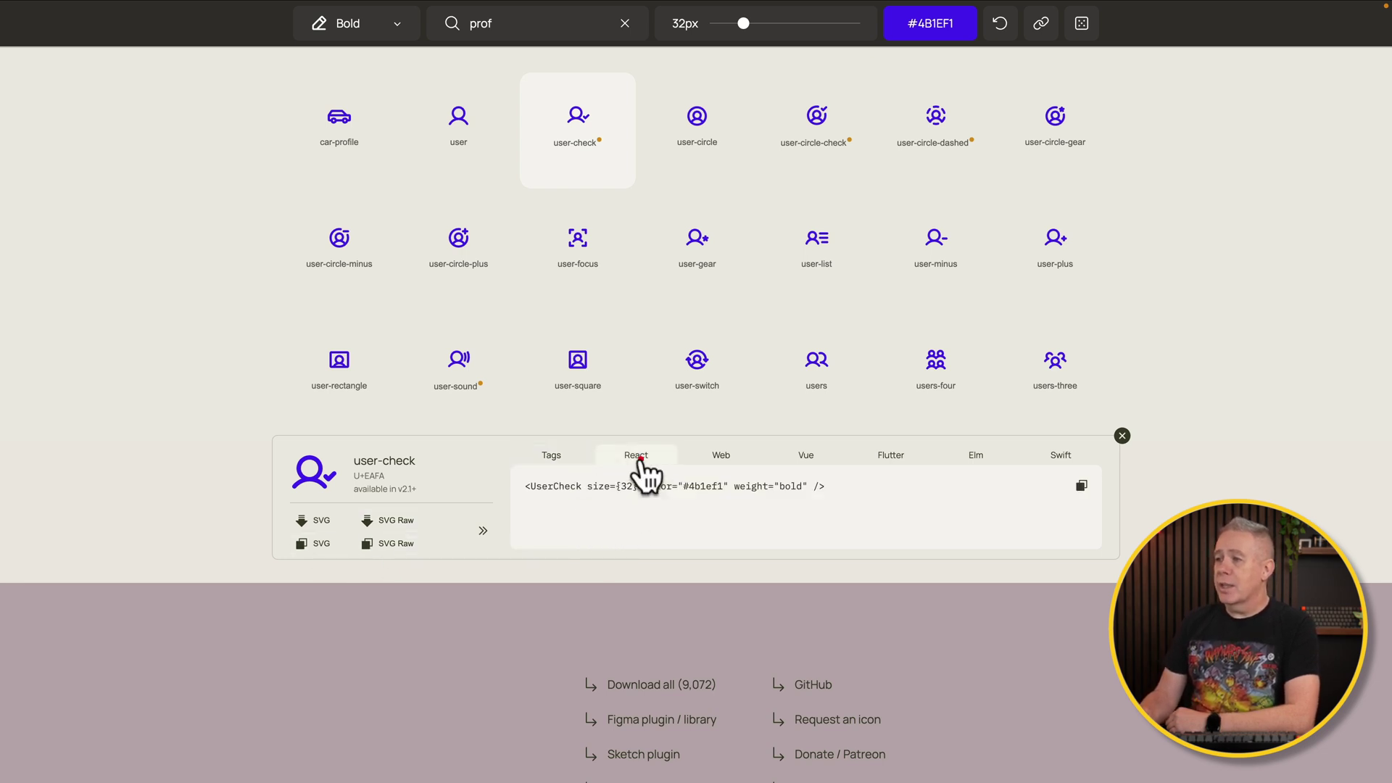
- Compare user-check's Web, Vue and Flutter snippets, then return to its tags
left_click(721, 458)
left_click(804, 460)
left_click(893, 460)
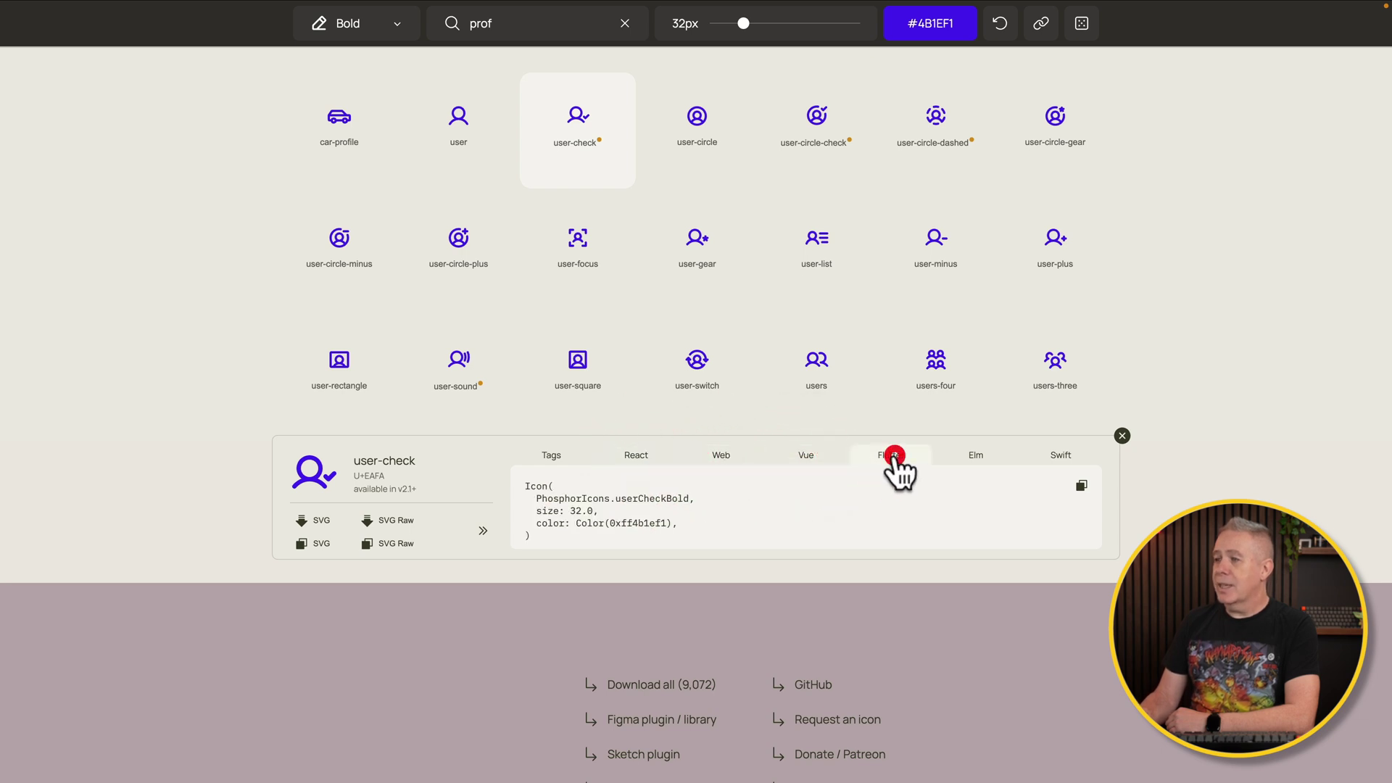
left_click(555, 457)
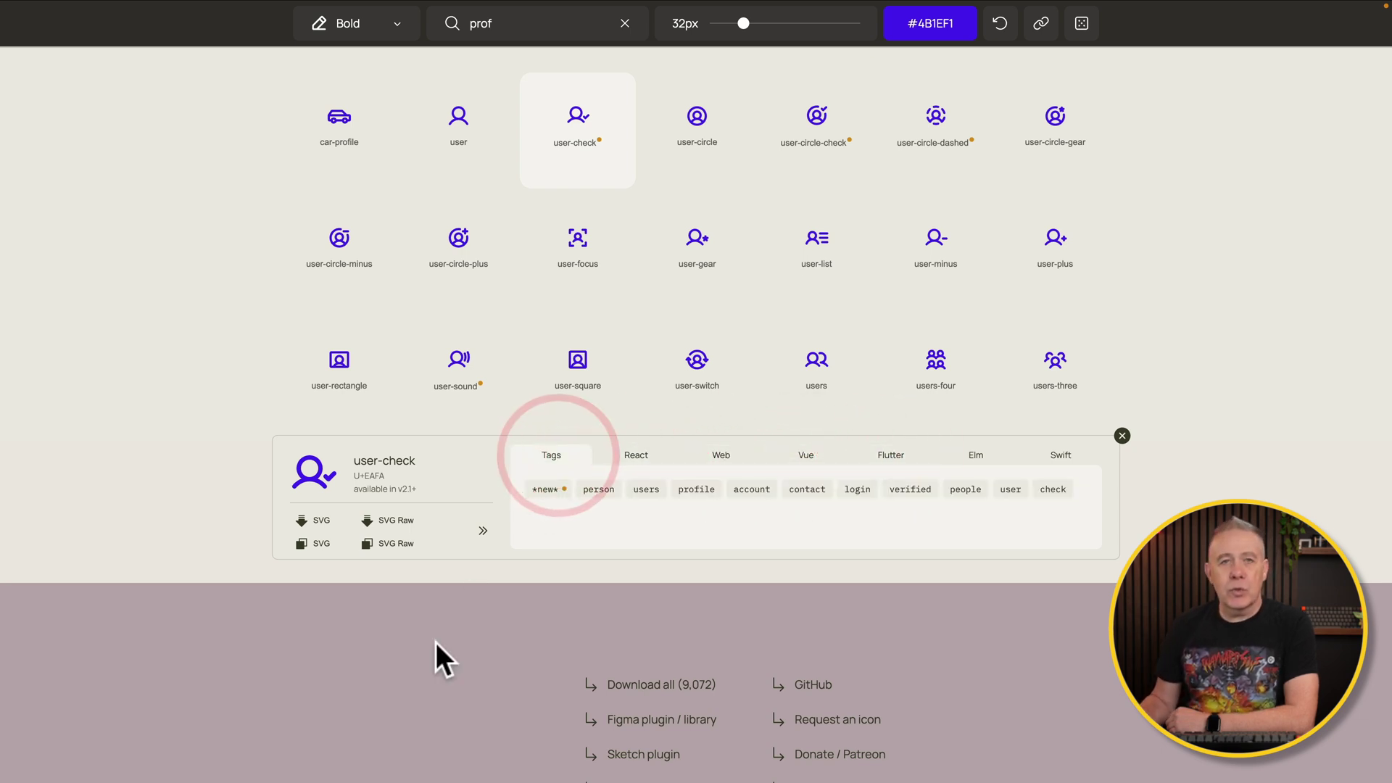
scroll(437, 643, "up", 3)
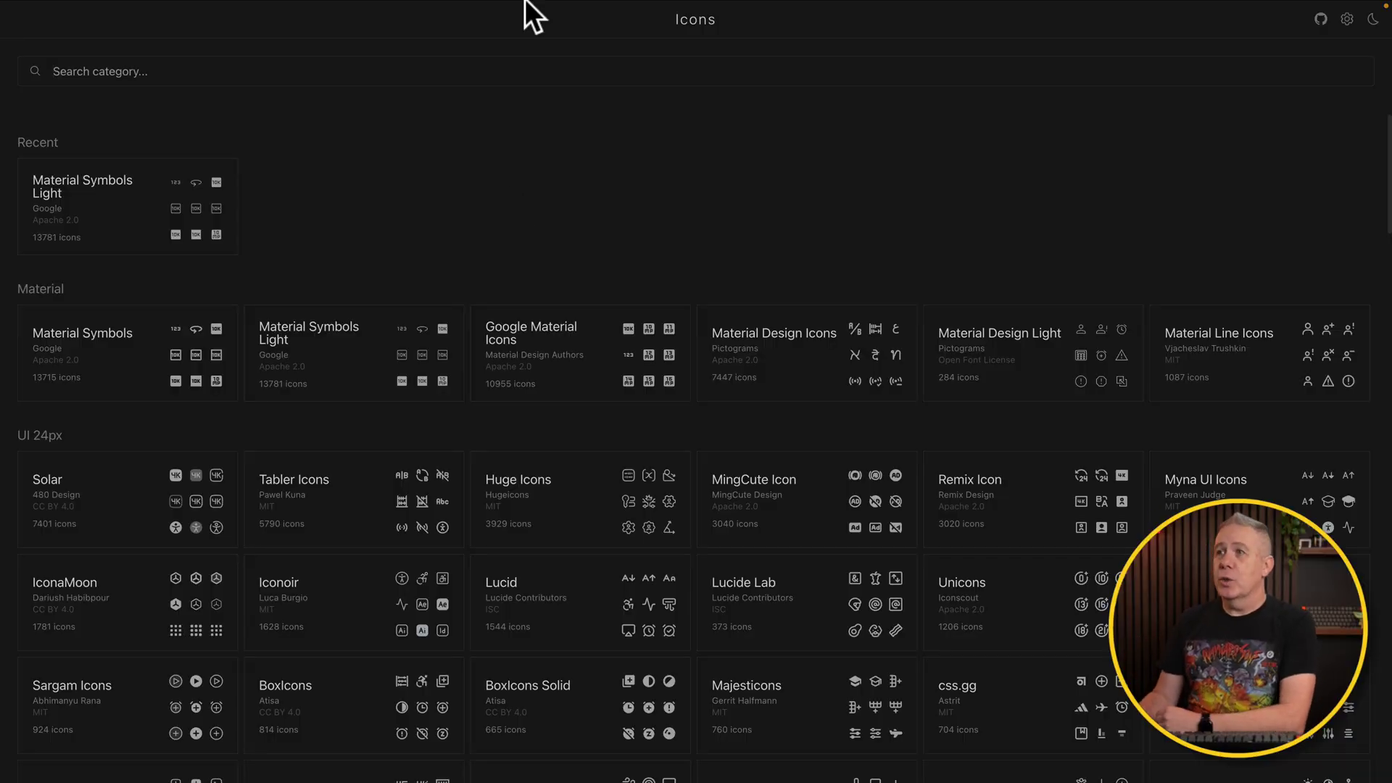
mouse_move(526, 1)
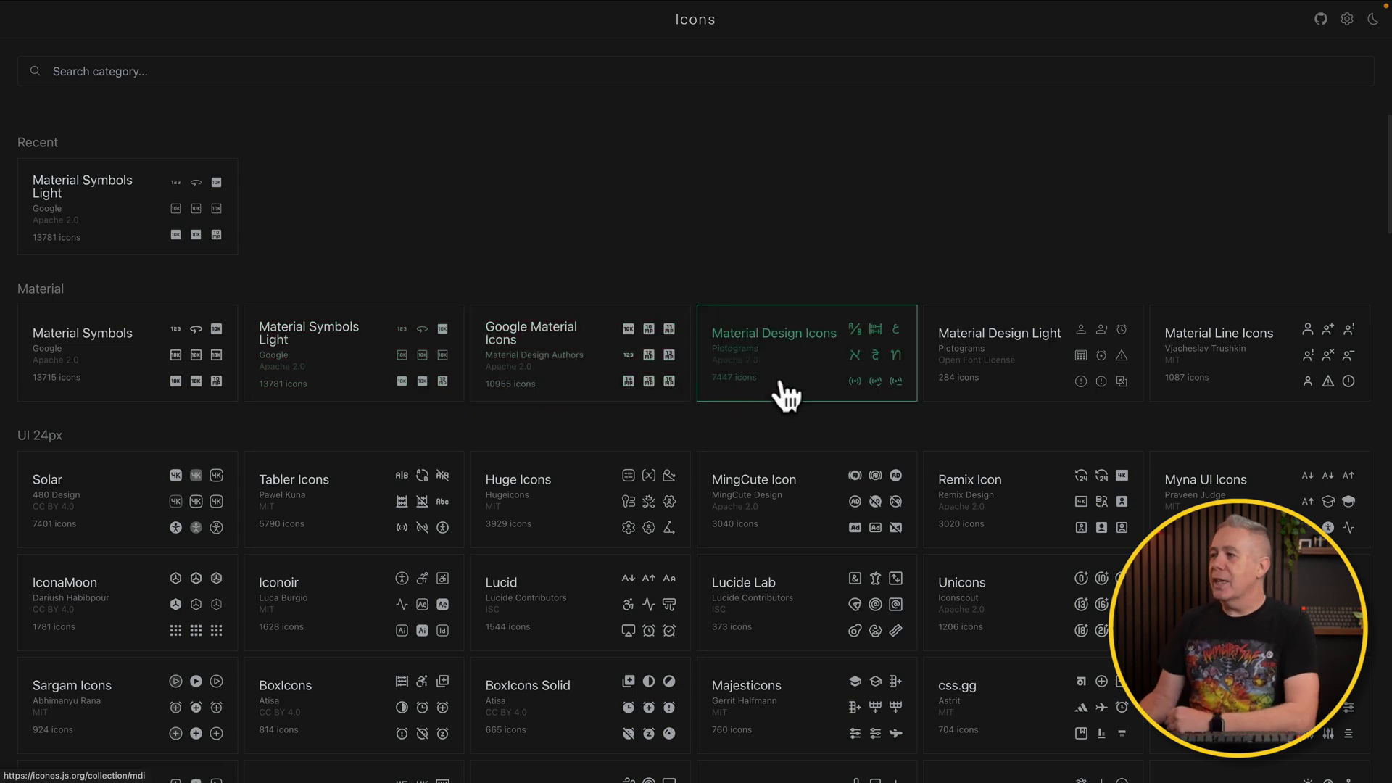
scroll(700, 429, "down", 4)
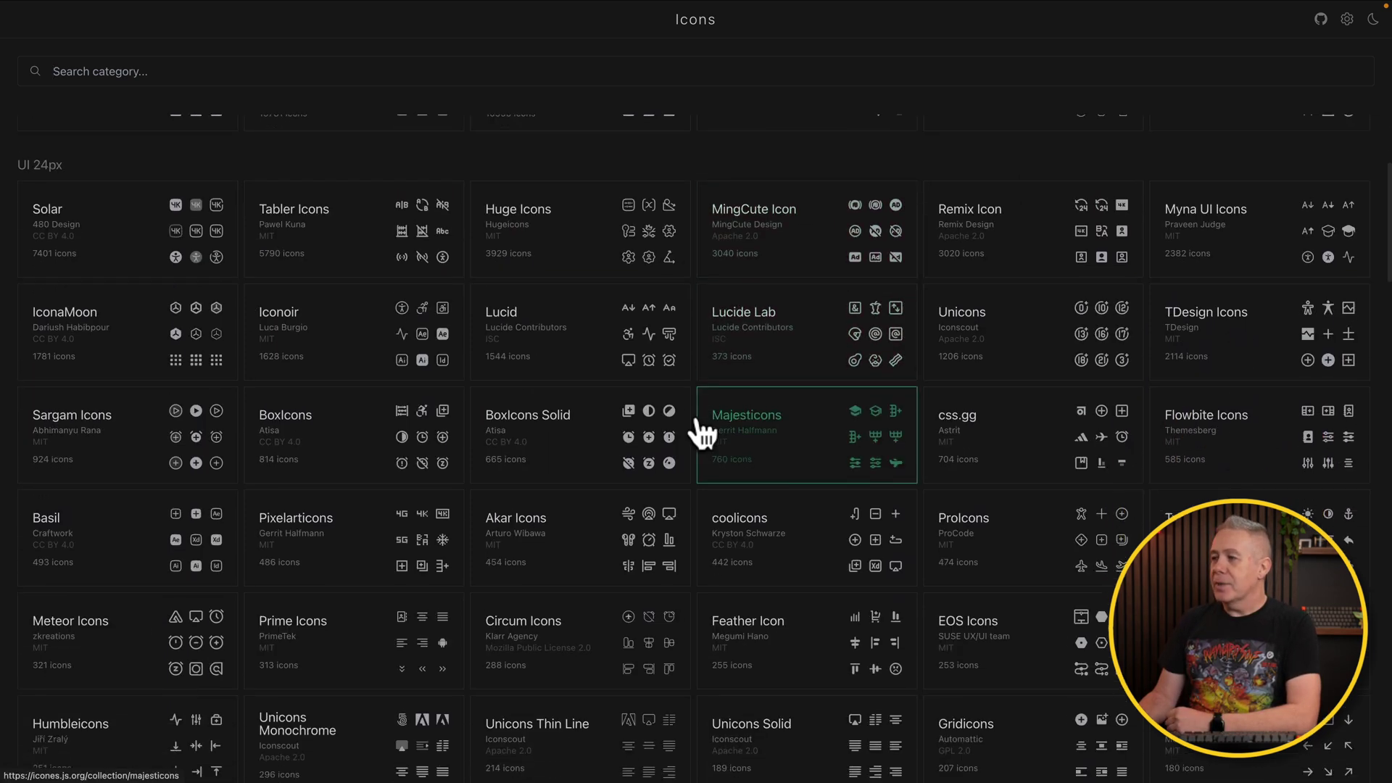
scroll(700, 431, "down", 3)
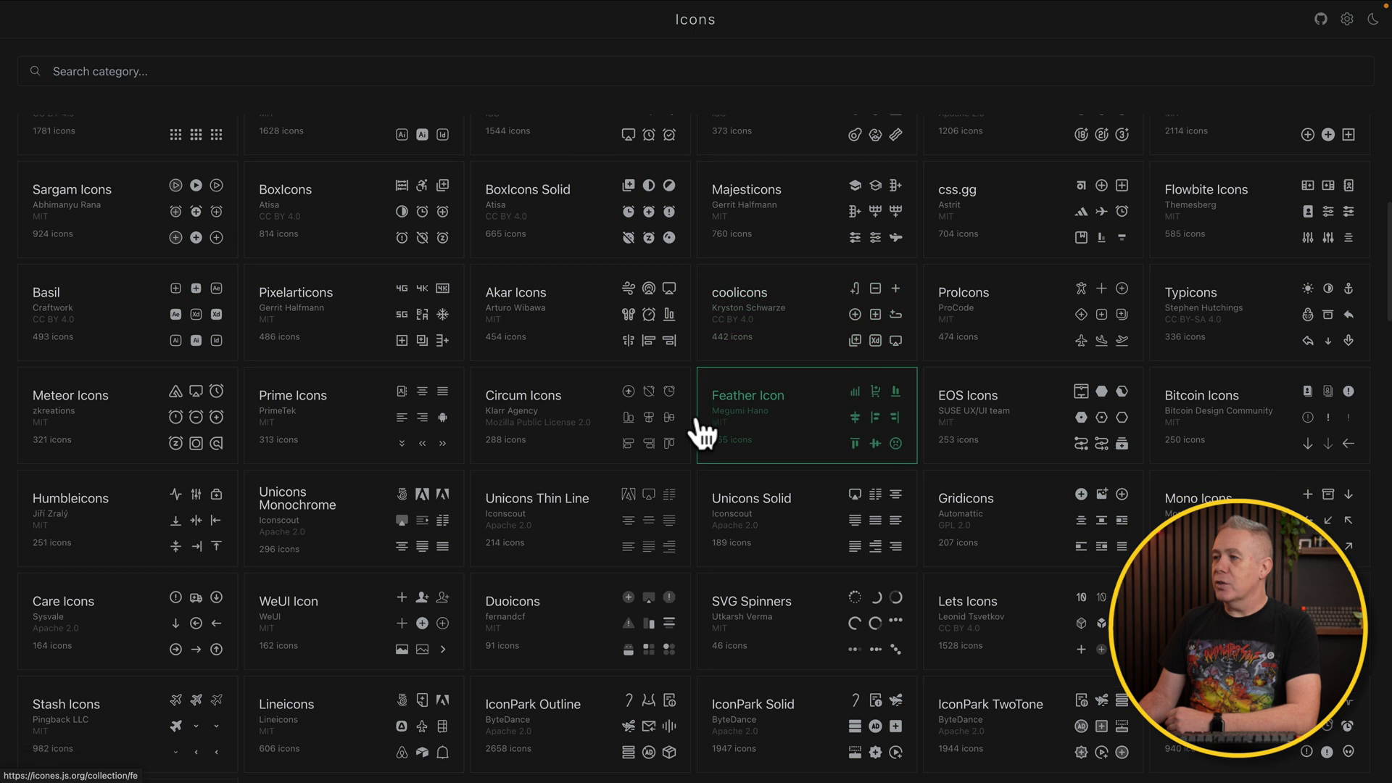
scroll(700, 431, "down", 3)
scroll(701, 433, "down", 2)
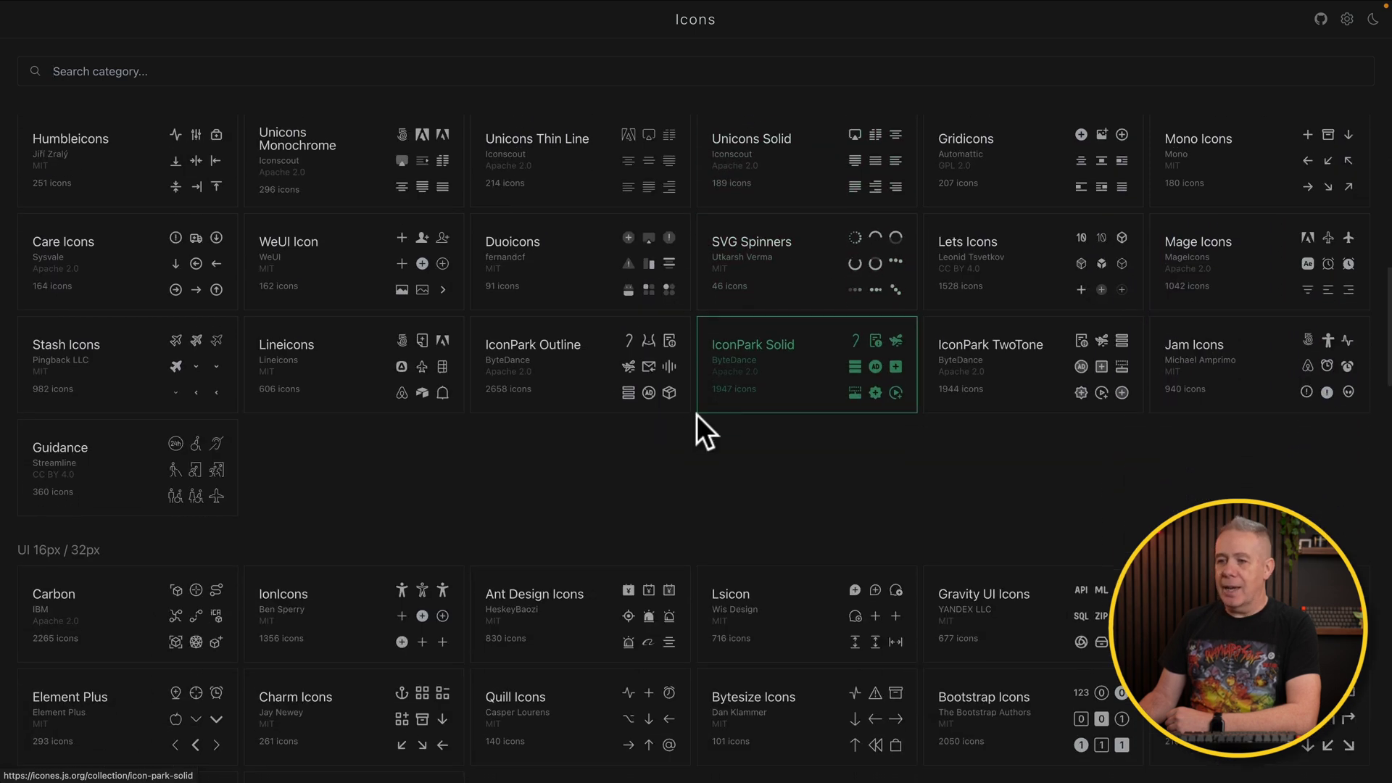
scroll(701, 434, "up", 4)
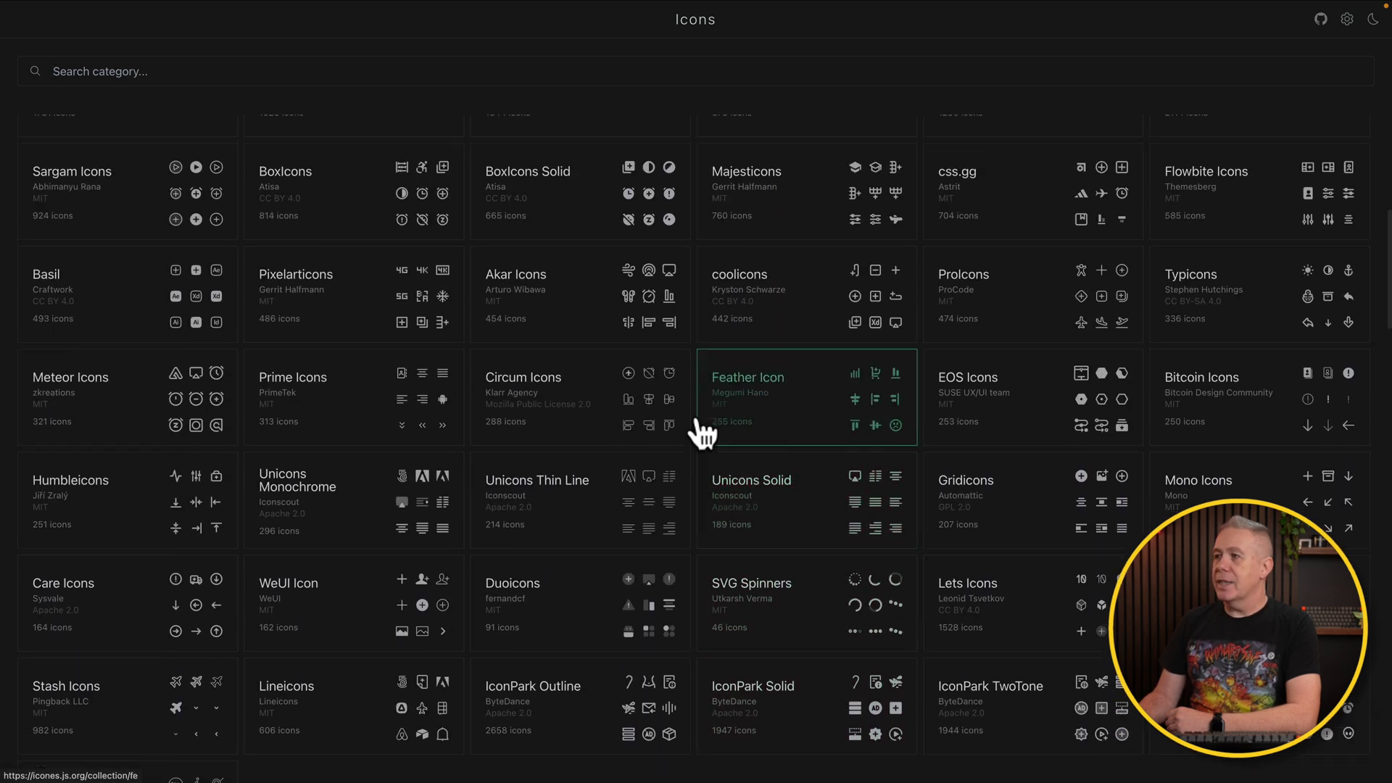
scroll(702, 432, "up", 6)
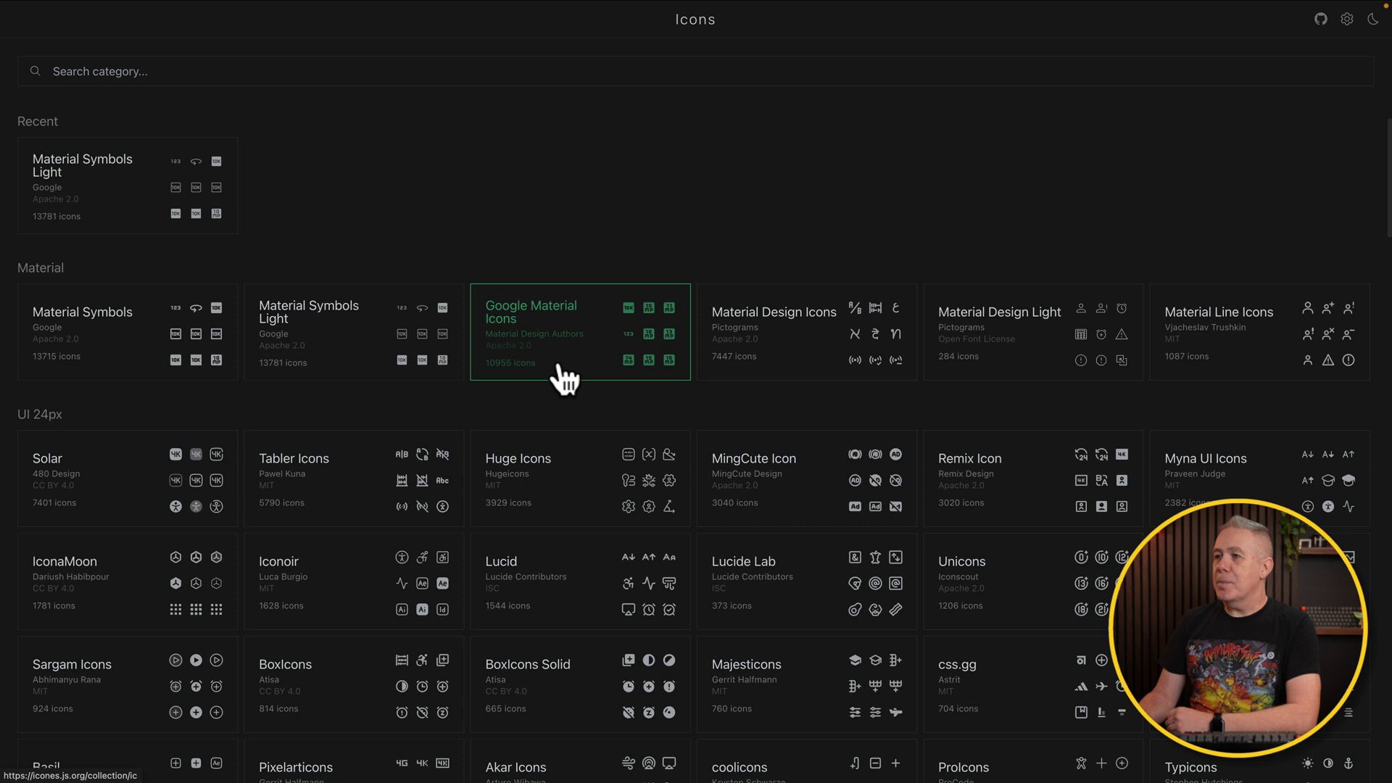
left_click(134, 356)
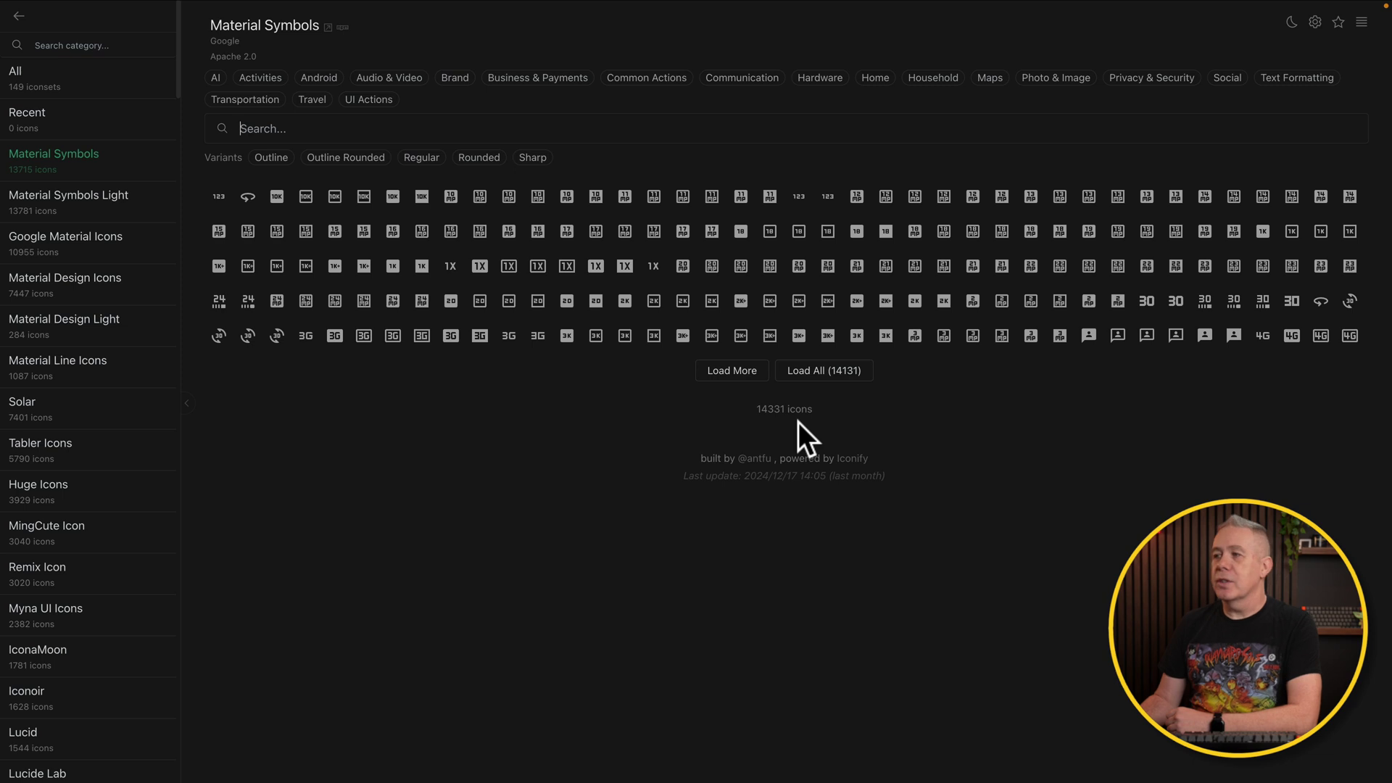
- Load all 14131 Material Symbols plus another batch, then close the 4K icon's details
left_click(824, 373)
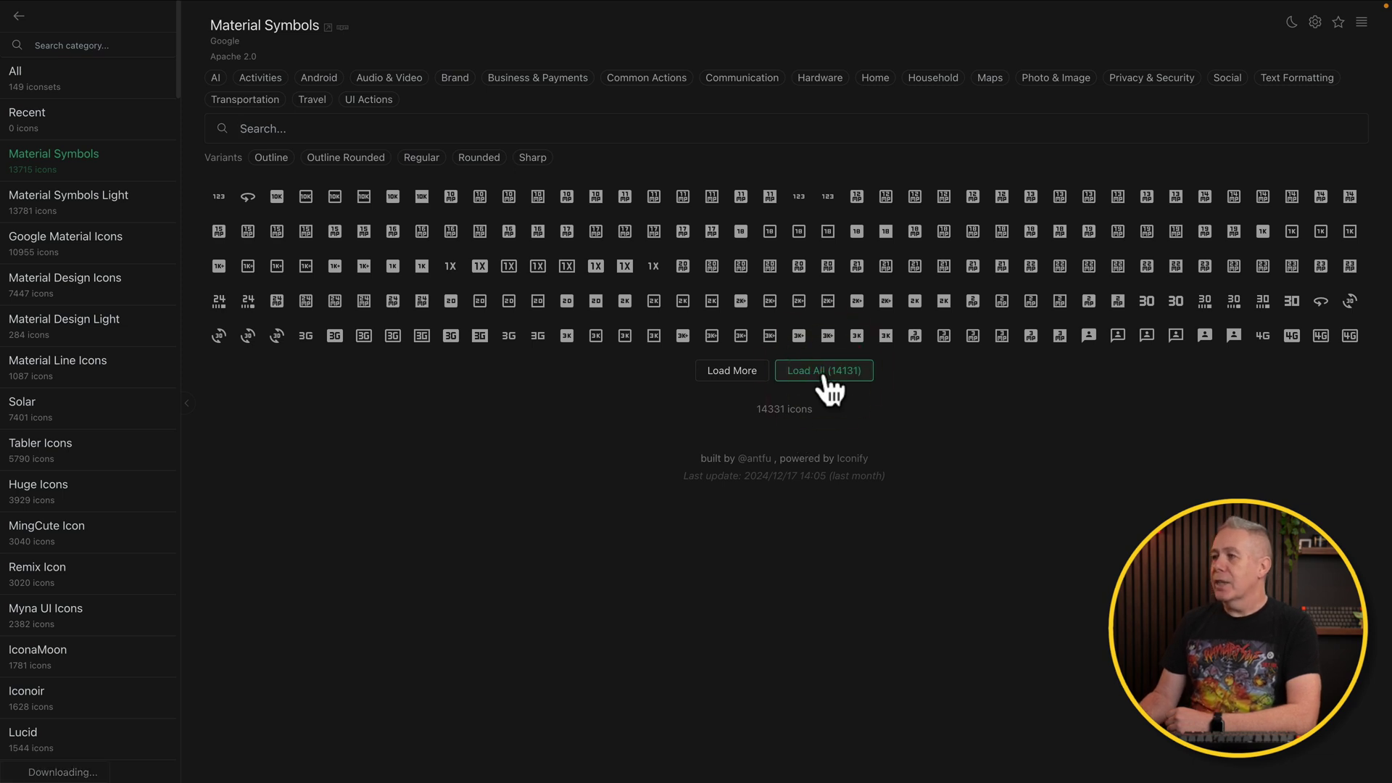
left_click(746, 365)
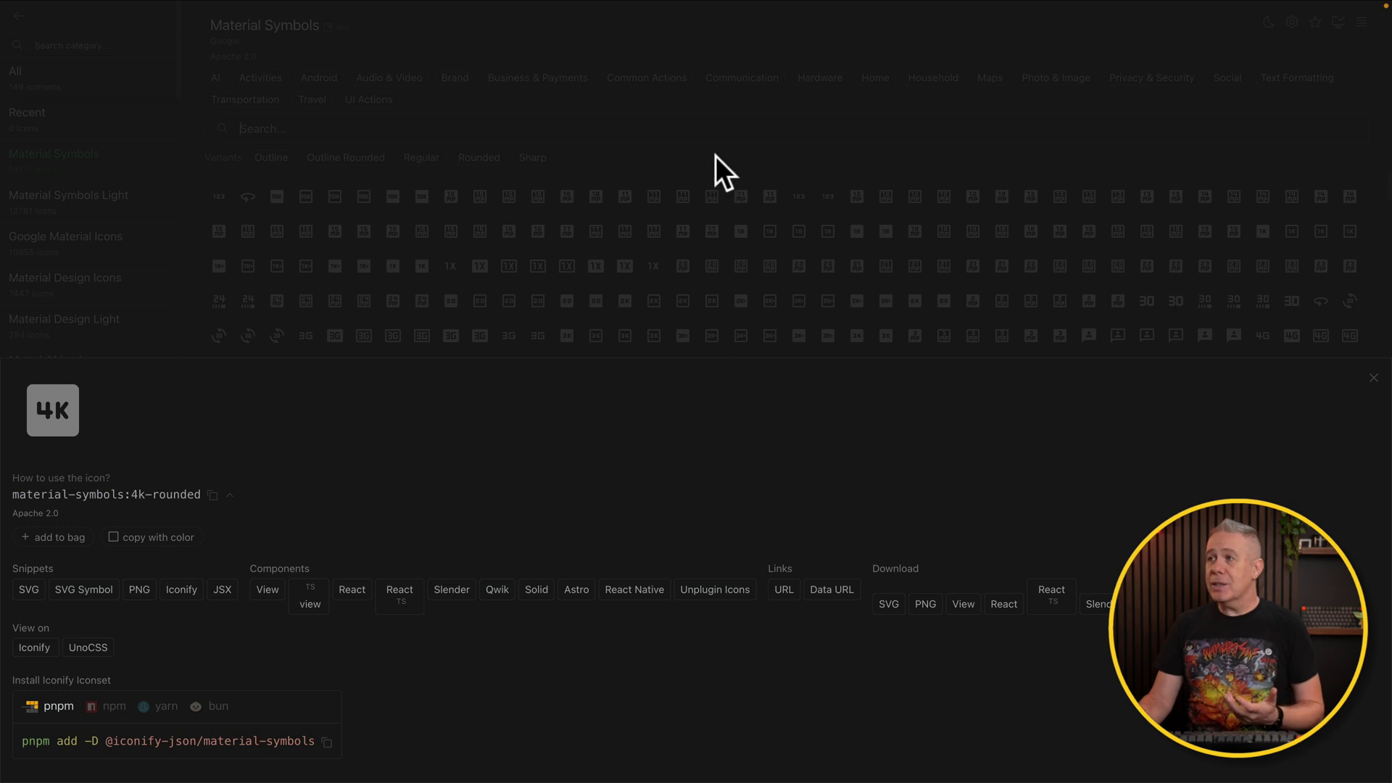
left_click(391, 319)
left_click(800, 150)
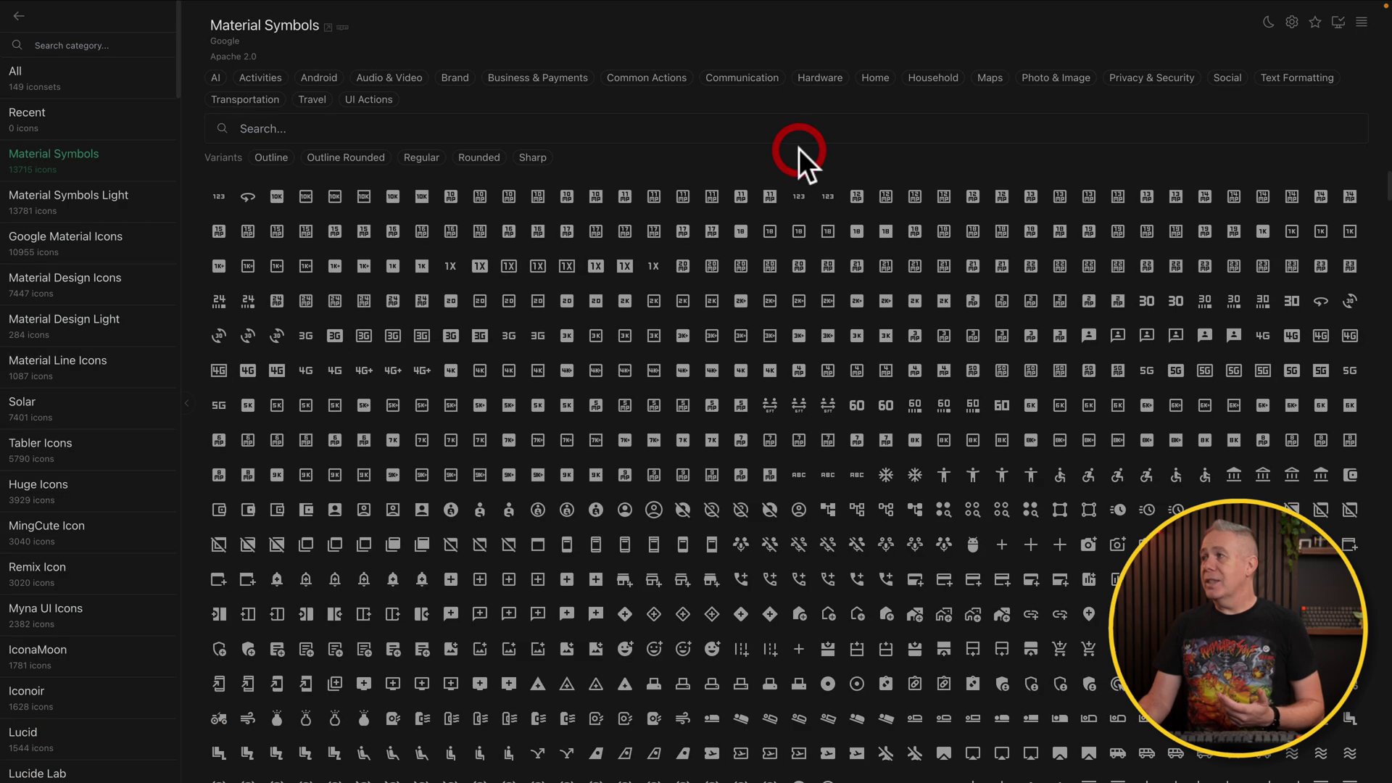
- Filter to Privacy & Security, try Sharp, Rounded, Regular, Outline Rounded, and settle on Outline
left_click(1146, 81)
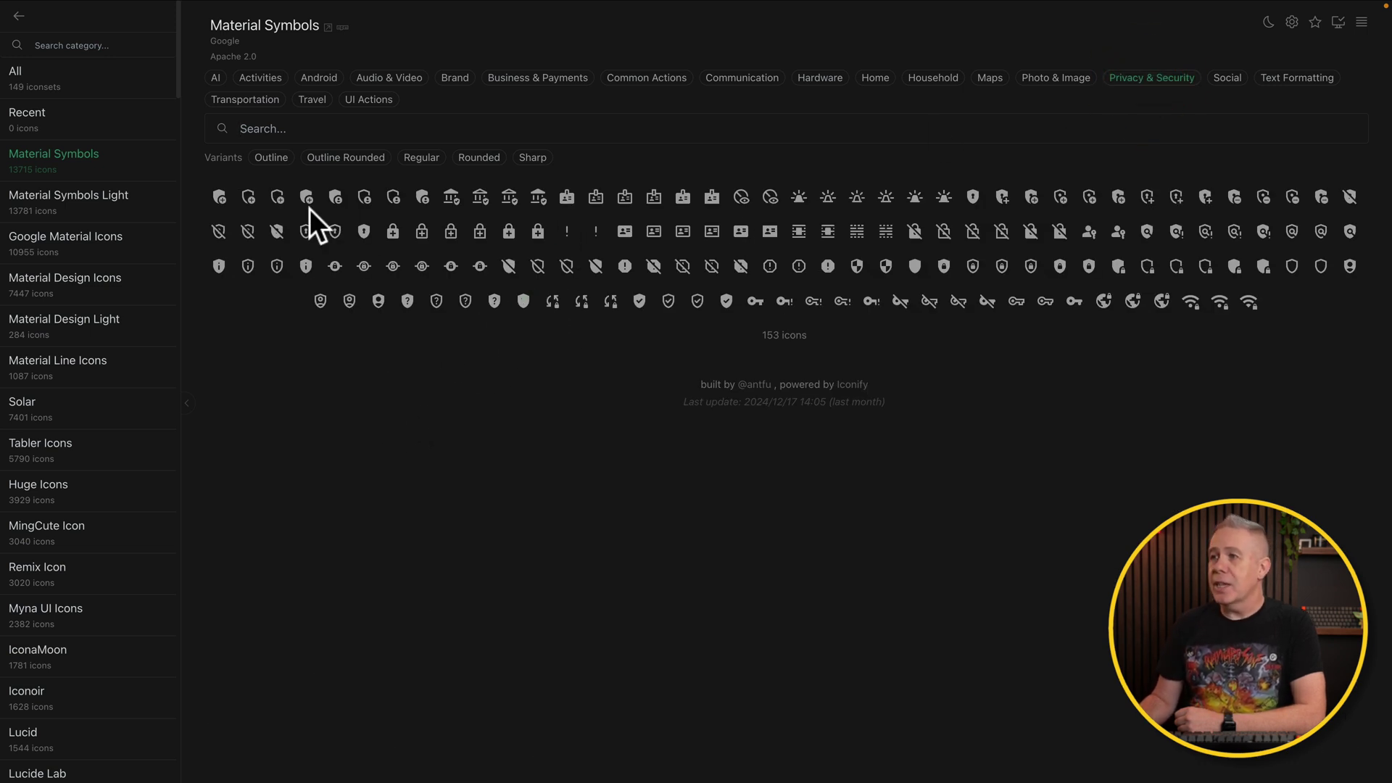
left_click(535, 159)
left_click(482, 159)
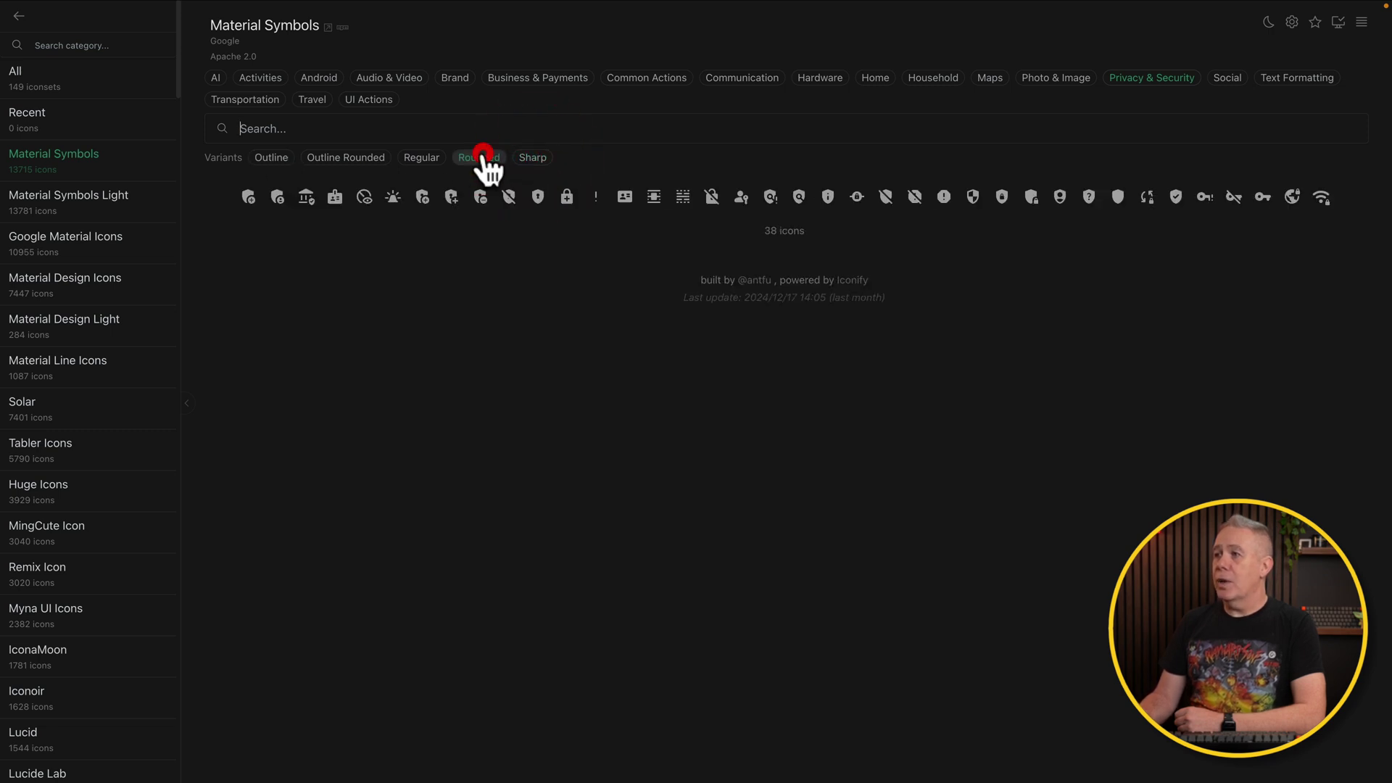
left_click(426, 158)
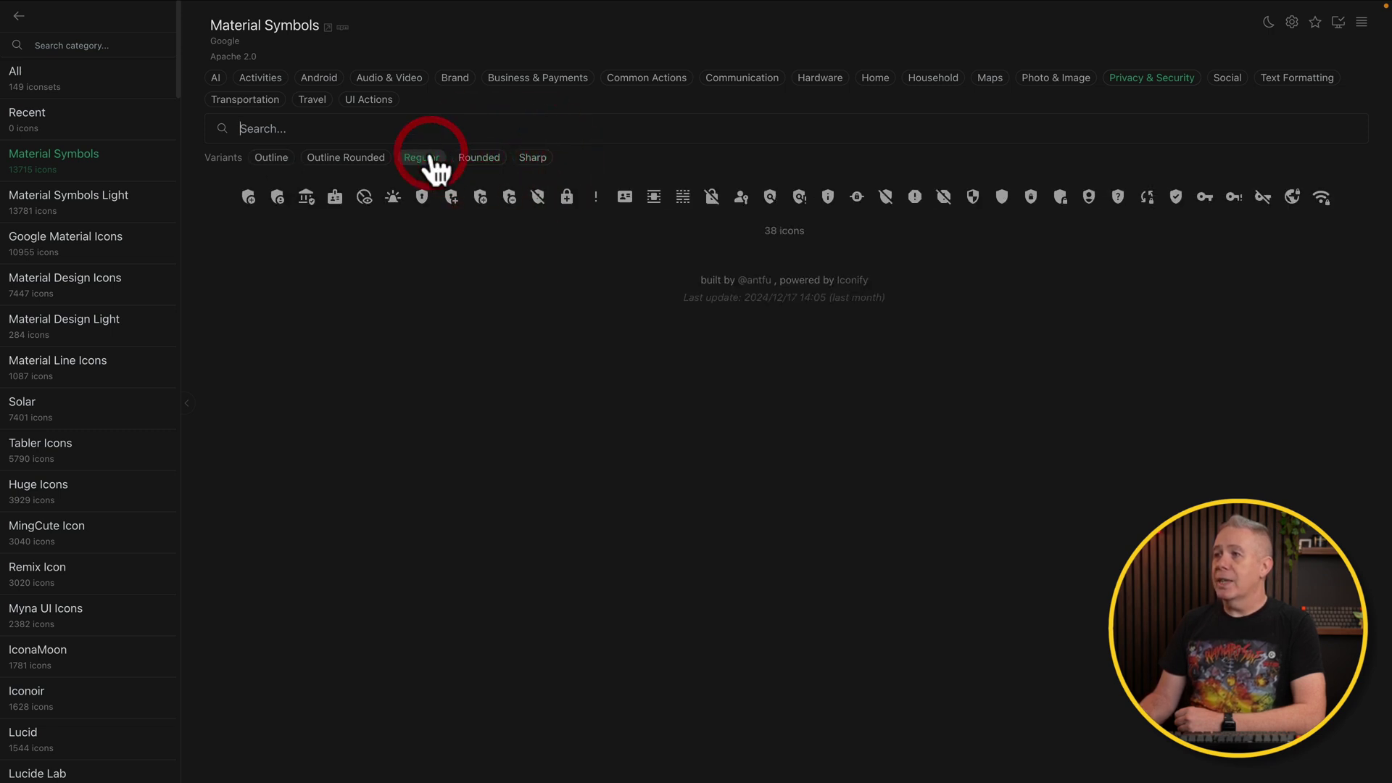
left_click(369, 158)
left_click(275, 160)
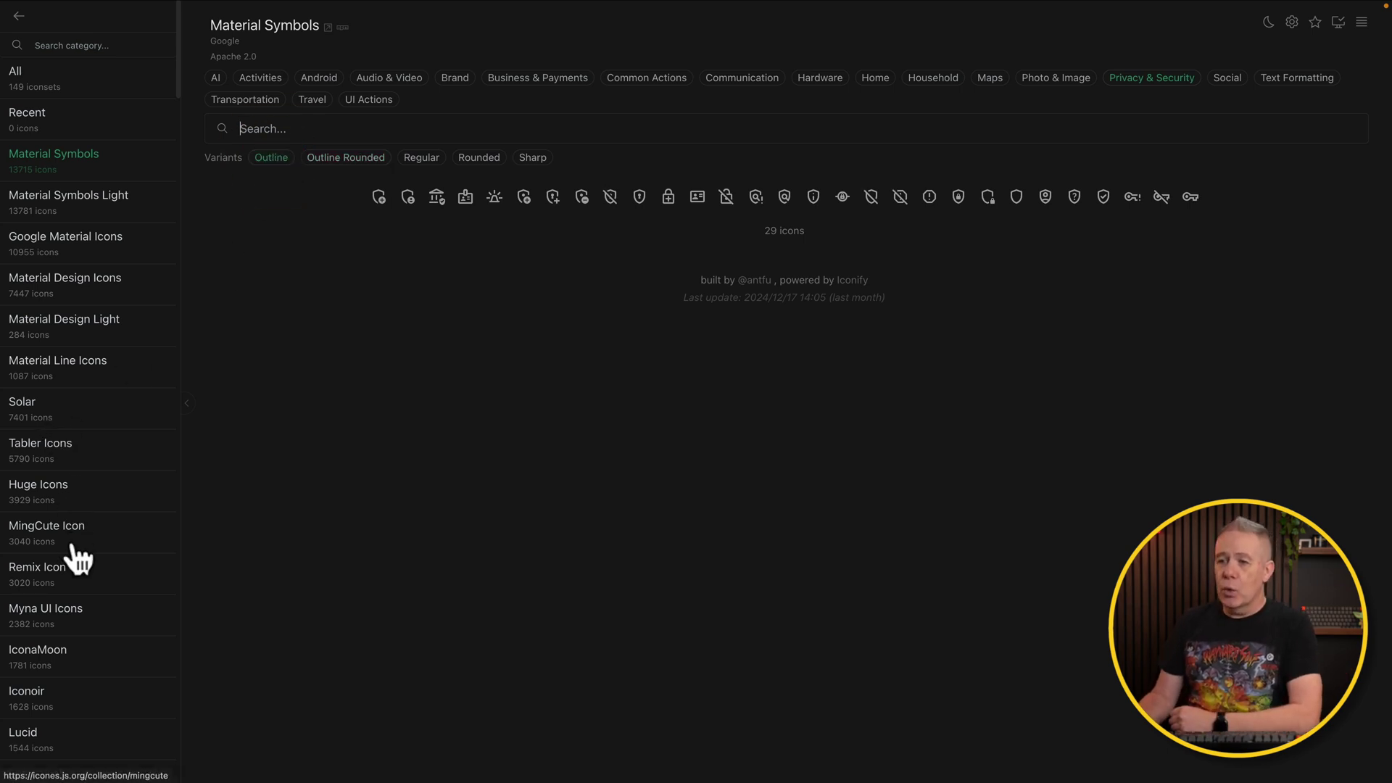
left_click(77, 610)
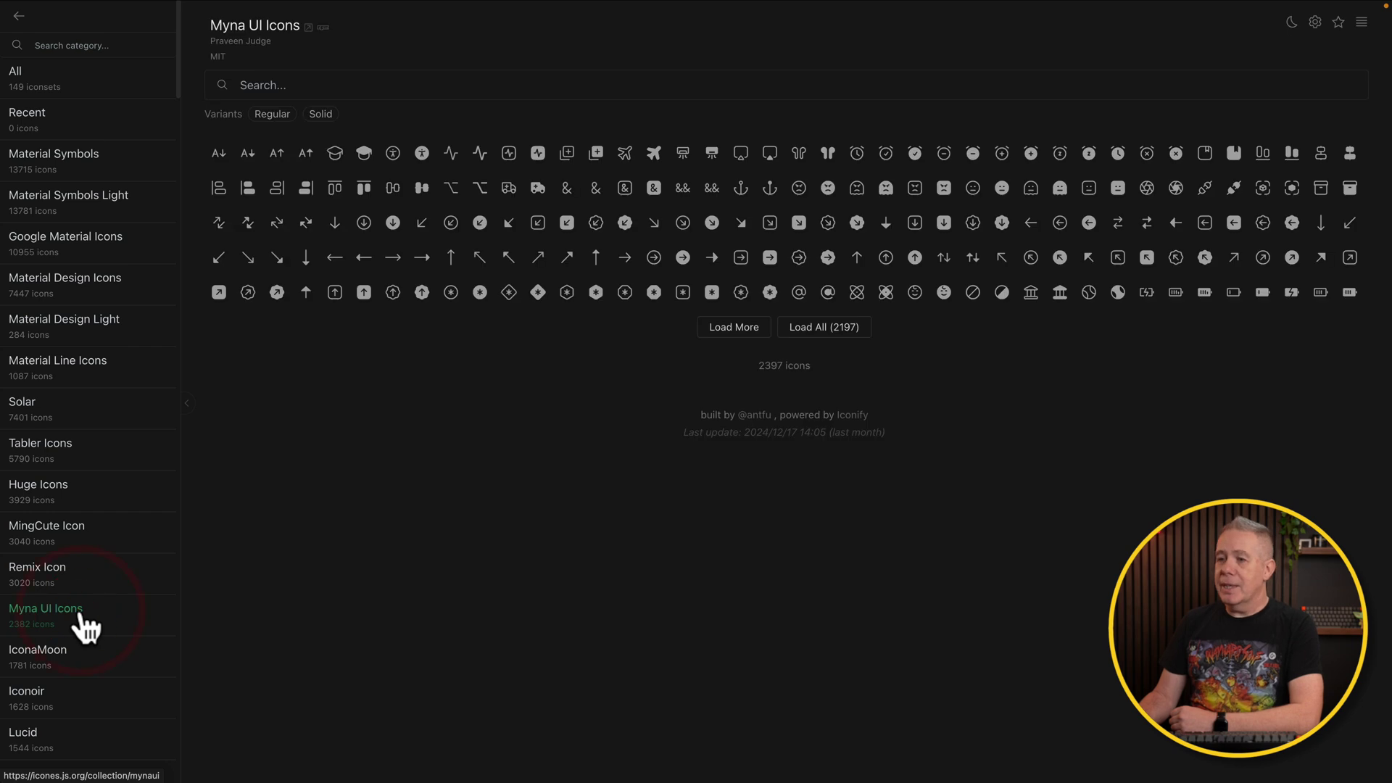
- Filter Myna UI Icons to Solid (1191 icons), load more, and open the clock icon's details
left_click(276, 116)
left_click(320, 114)
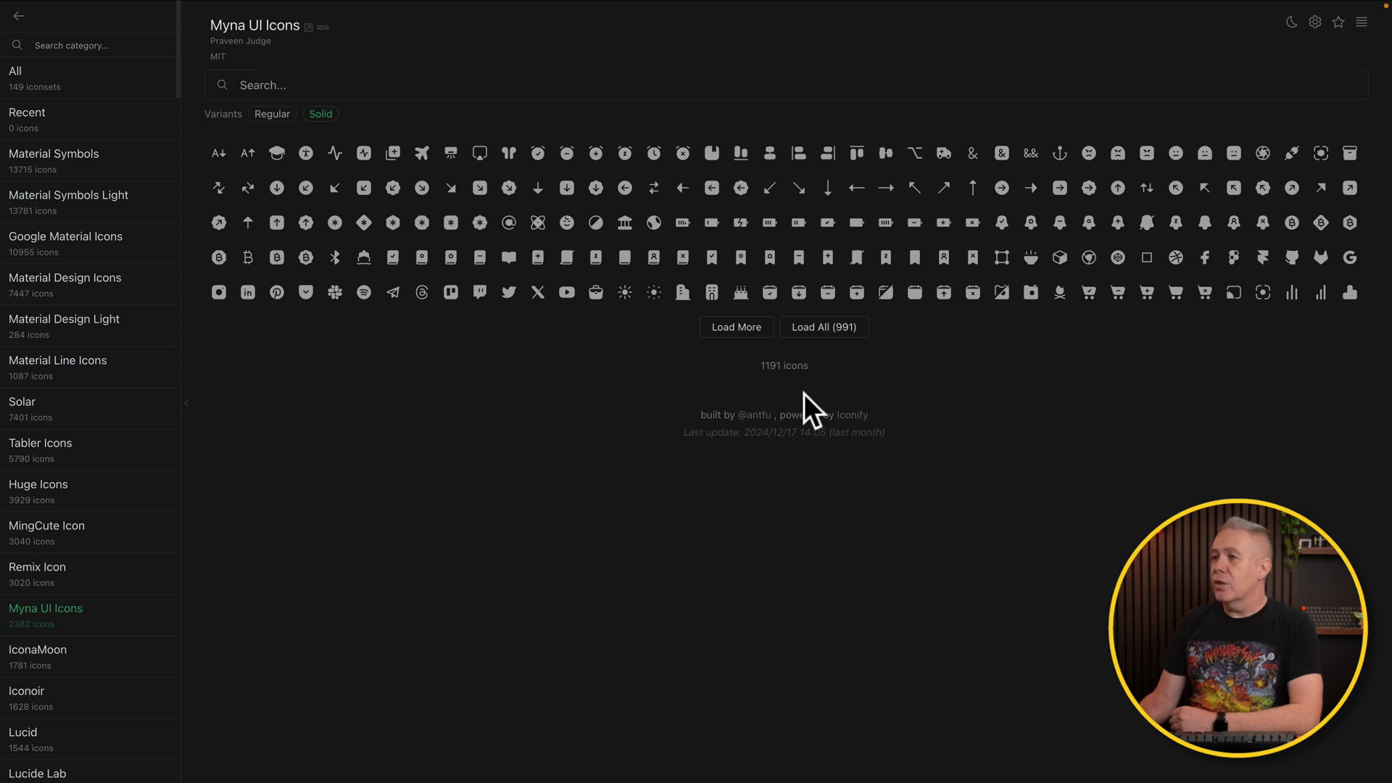
left_click(740, 327)
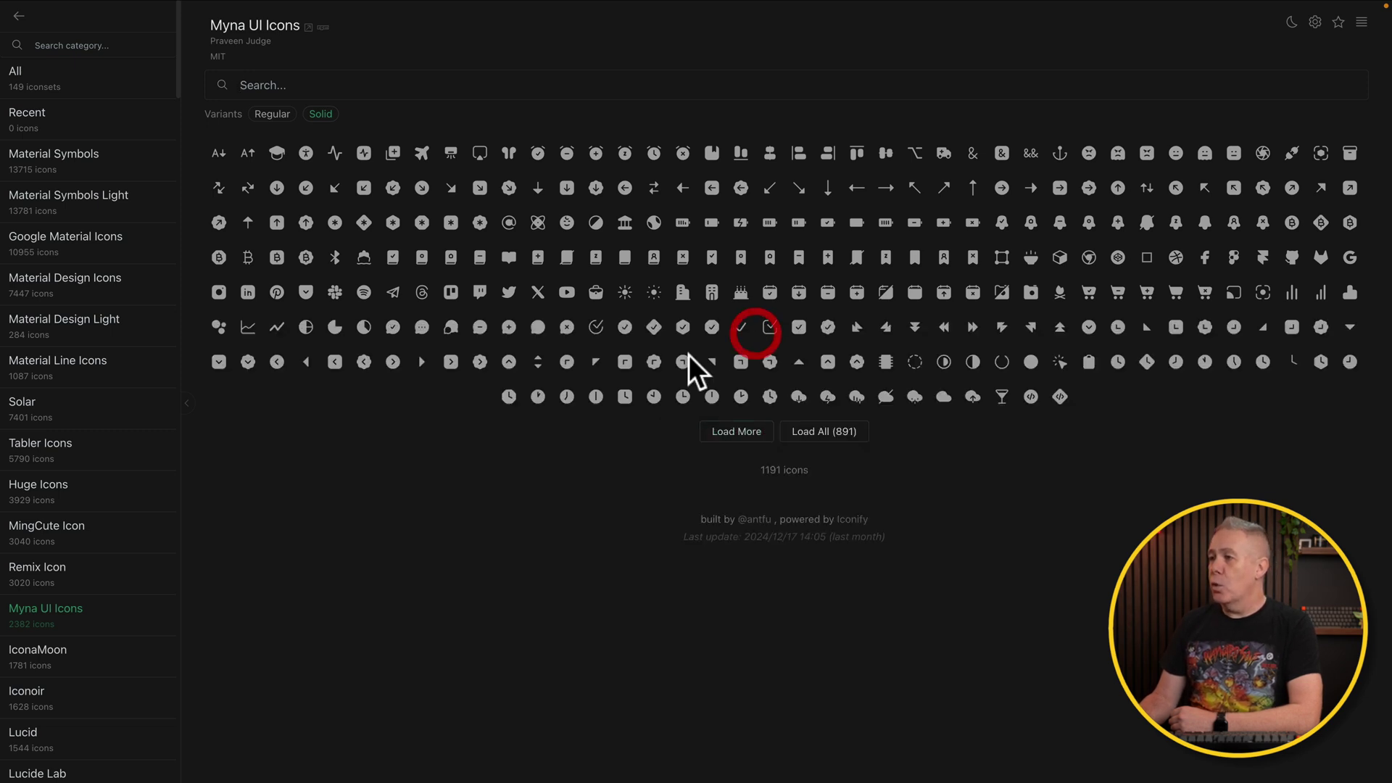
left_click(709, 397)
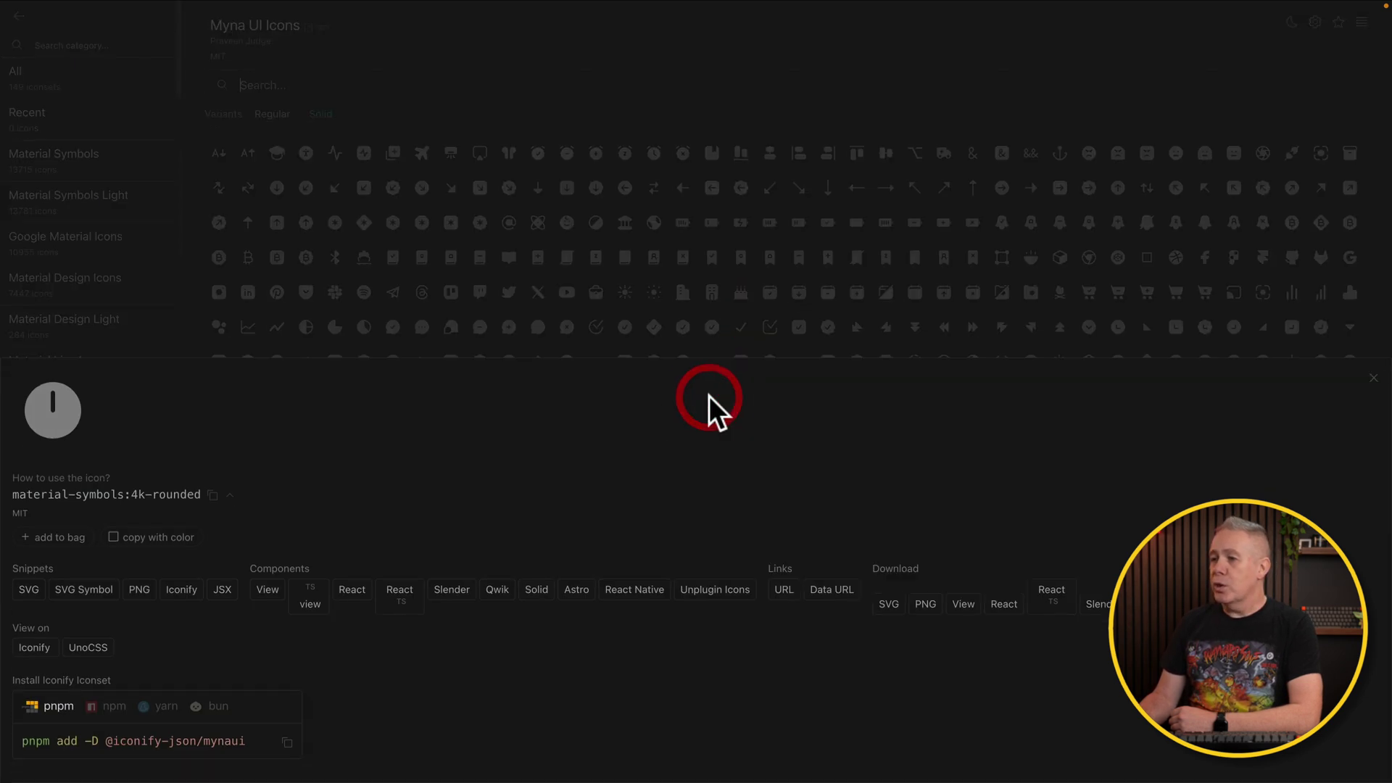